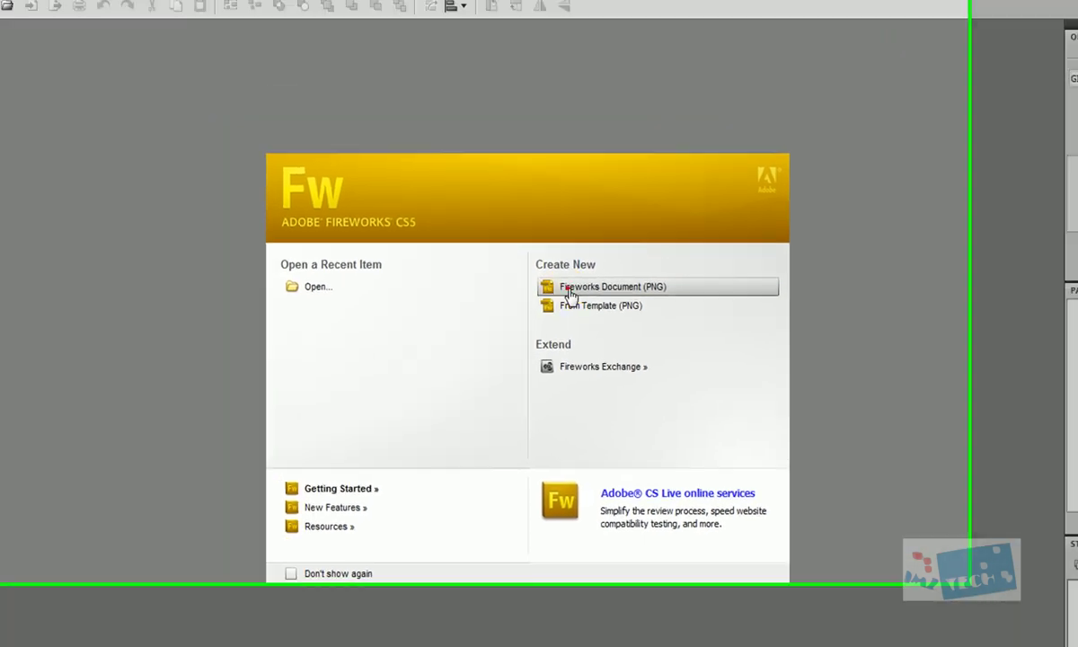
# Step: Create a new Fireworks PNG document at 900 × 900 px, 72 ppi, with a transparent canvas
pyautogui.click(413, 198)
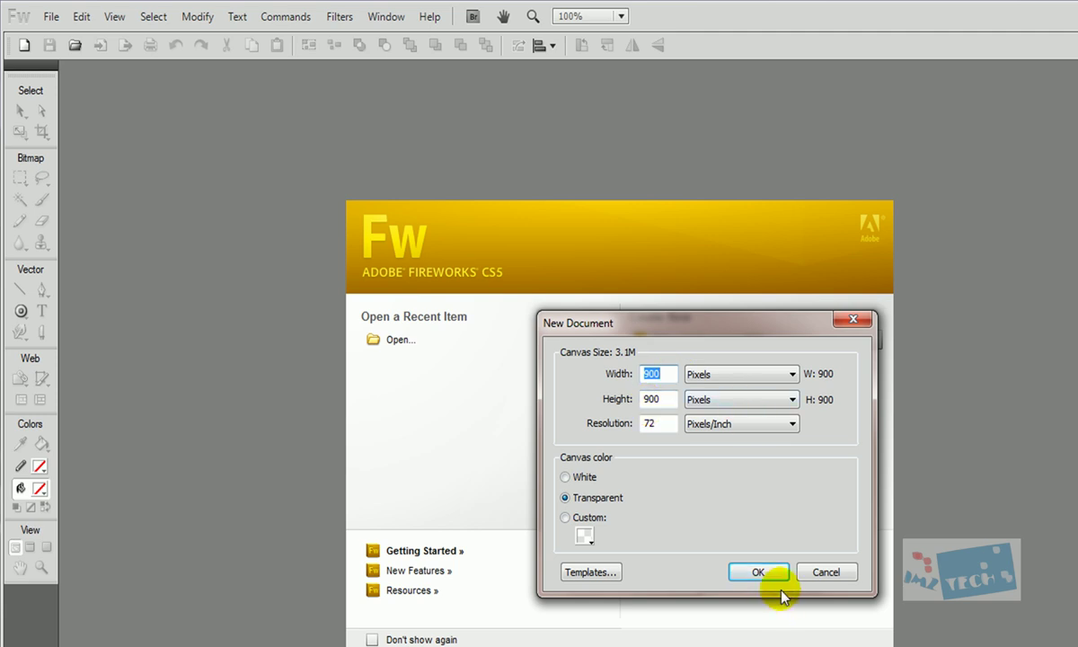
pyautogui.click(760, 572)
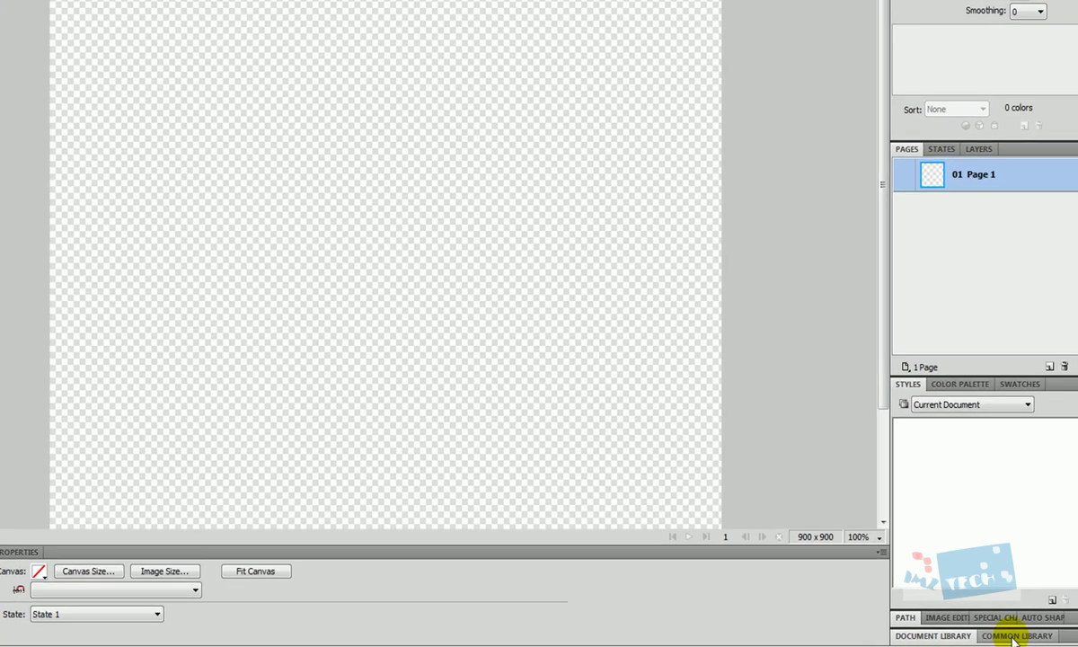
# Step: Open the Common Library, try the Loader01 animation on the canvas, then delete it
pyautogui.click(974, 638)
pyautogui.scroll(-1, 957, 525)
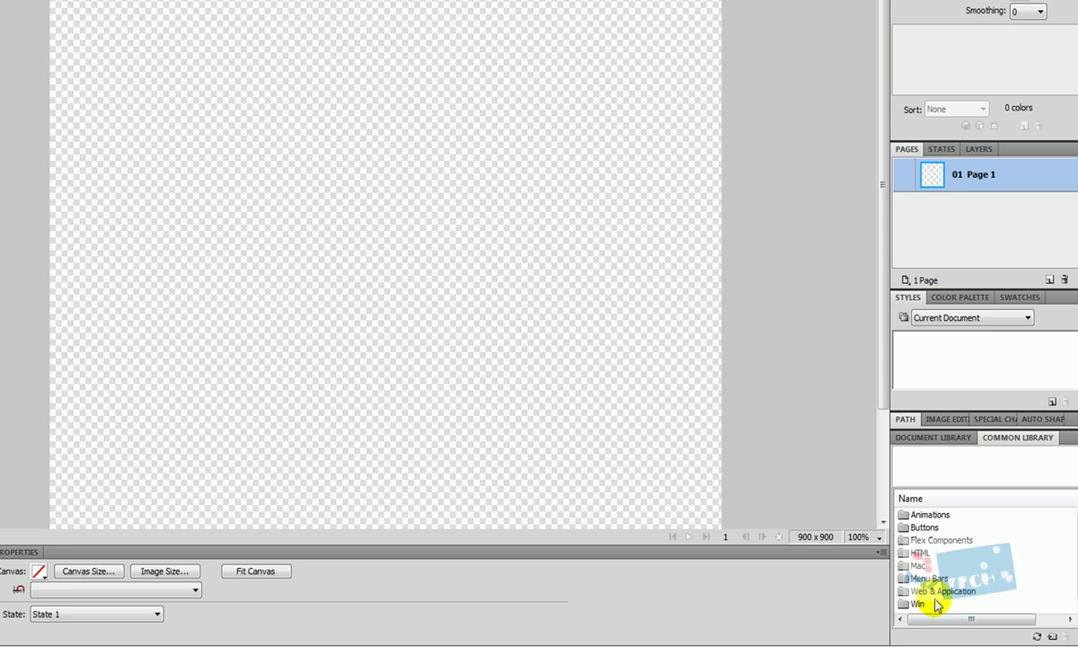
pyautogui.scroll(1, 934, 558)
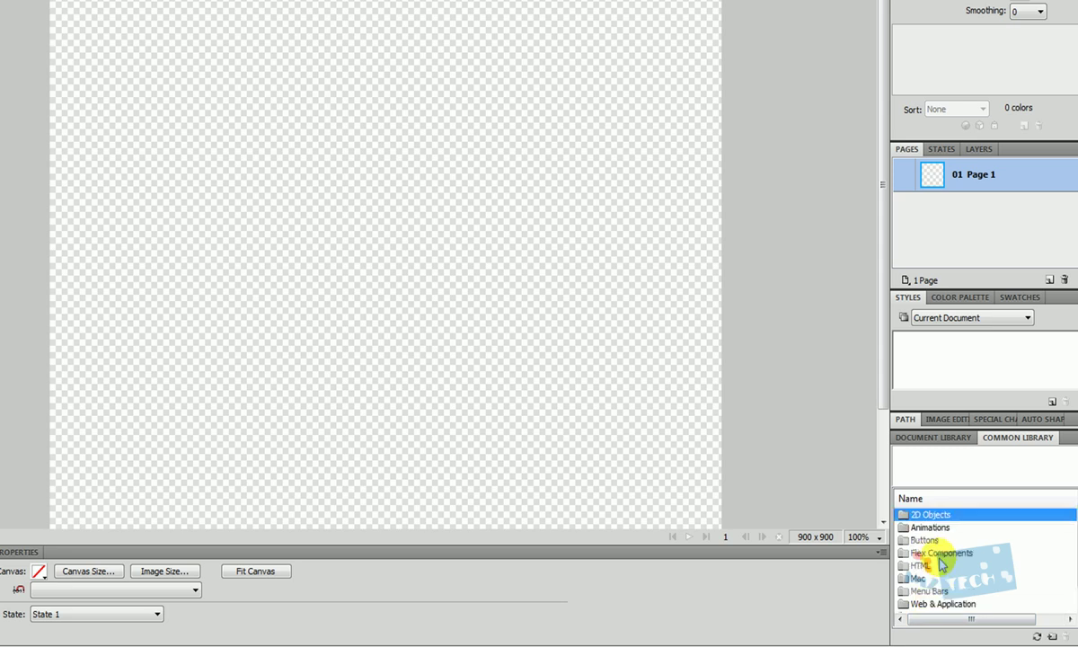
pyautogui.click(934, 515)
pyautogui.doubleClick(930, 527)
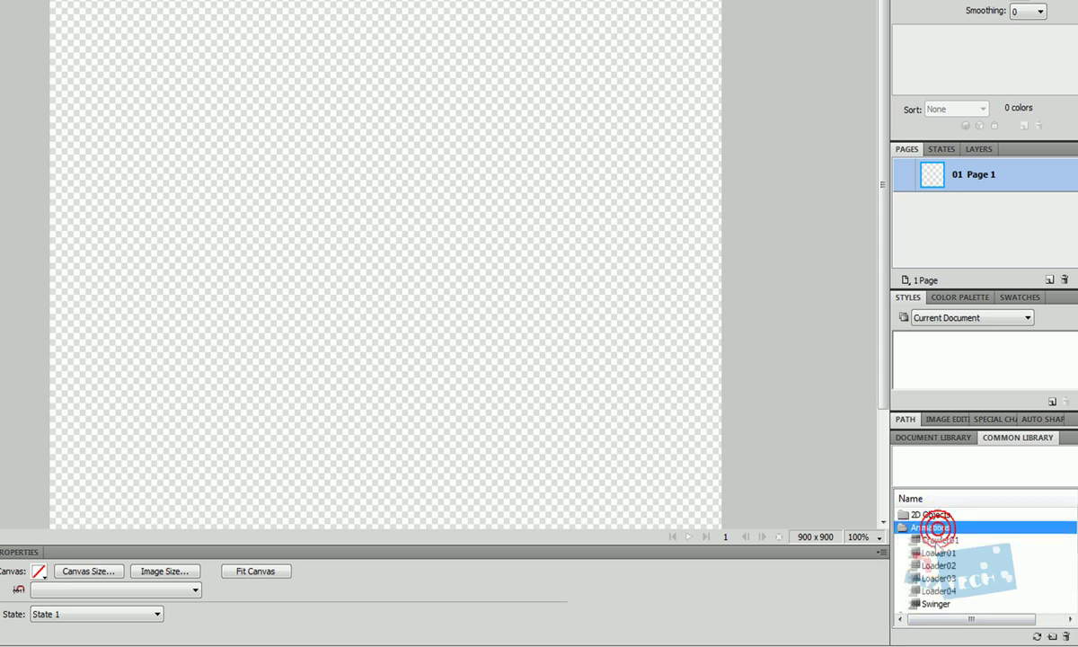
pyautogui.moveTo(936, 553); pyautogui.dragTo(307, 221)
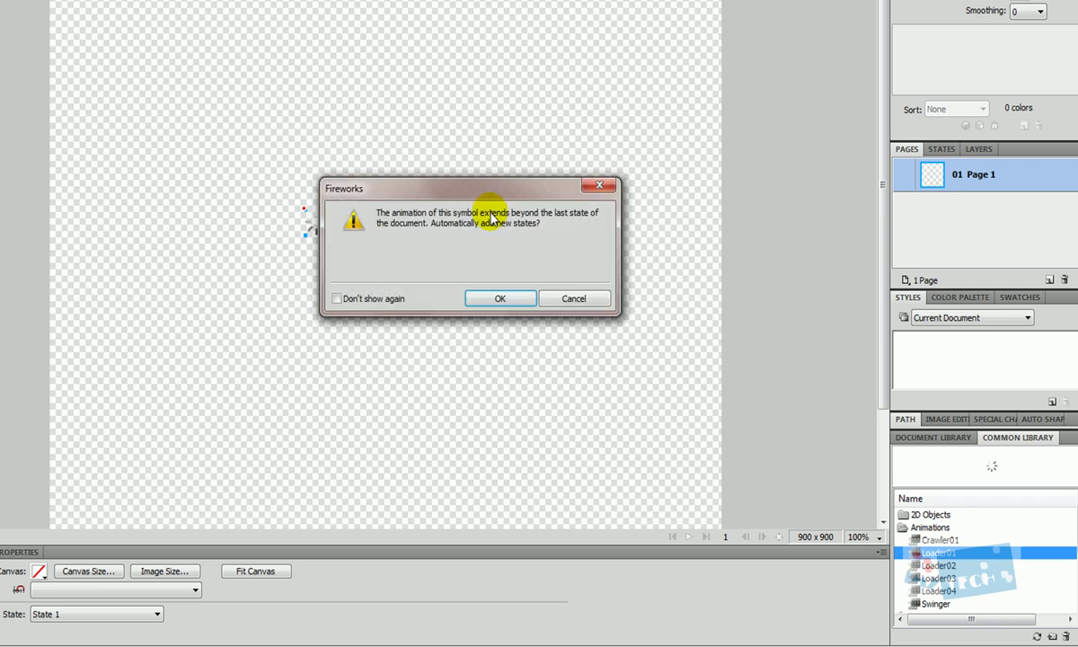
pyautogui.click(553, 300)
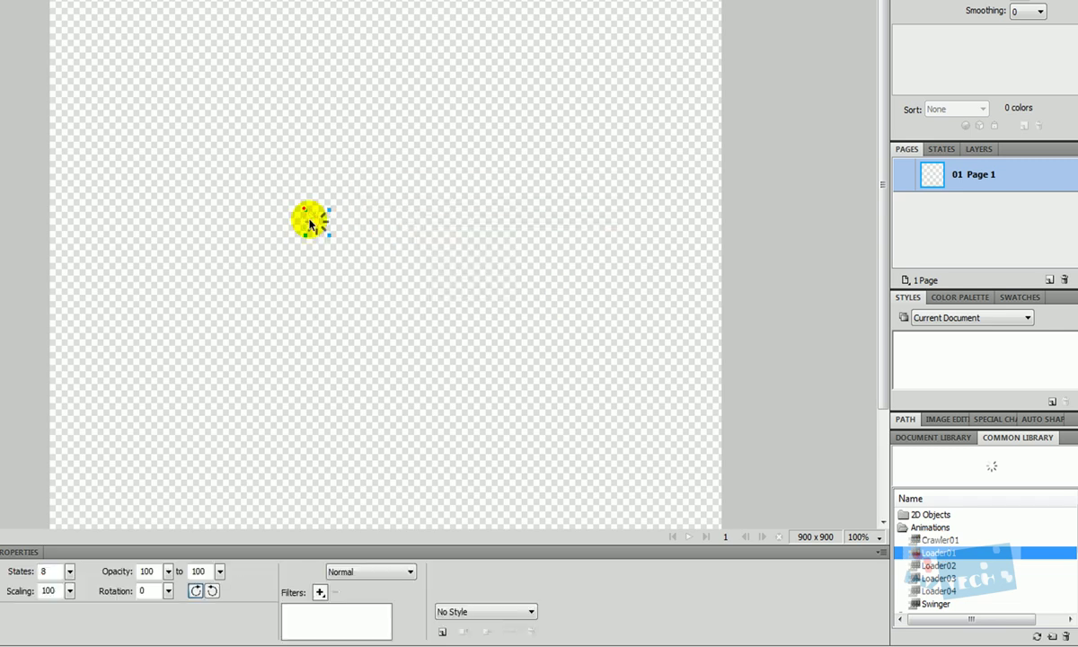
pyautogui.press('Delete')
# Step: Try the Bevel Button-Green symbol from the Buttons folder on the canvas, then delete it
pyautogui.scroll(-2, 962, 584)
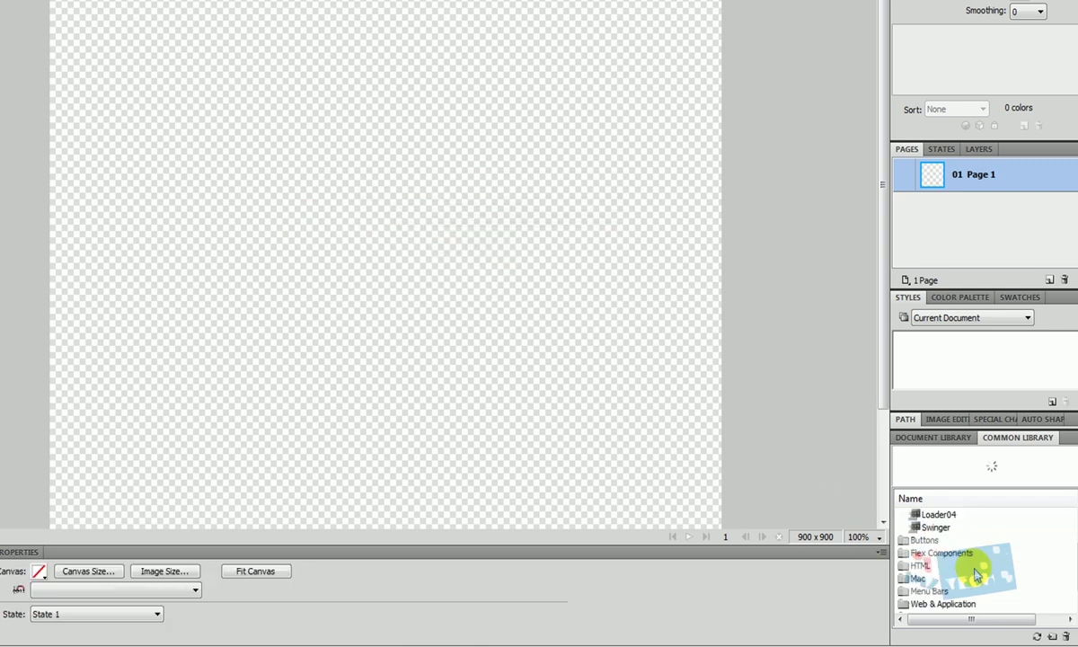
pyautogui.scroll(2, 974, 579)
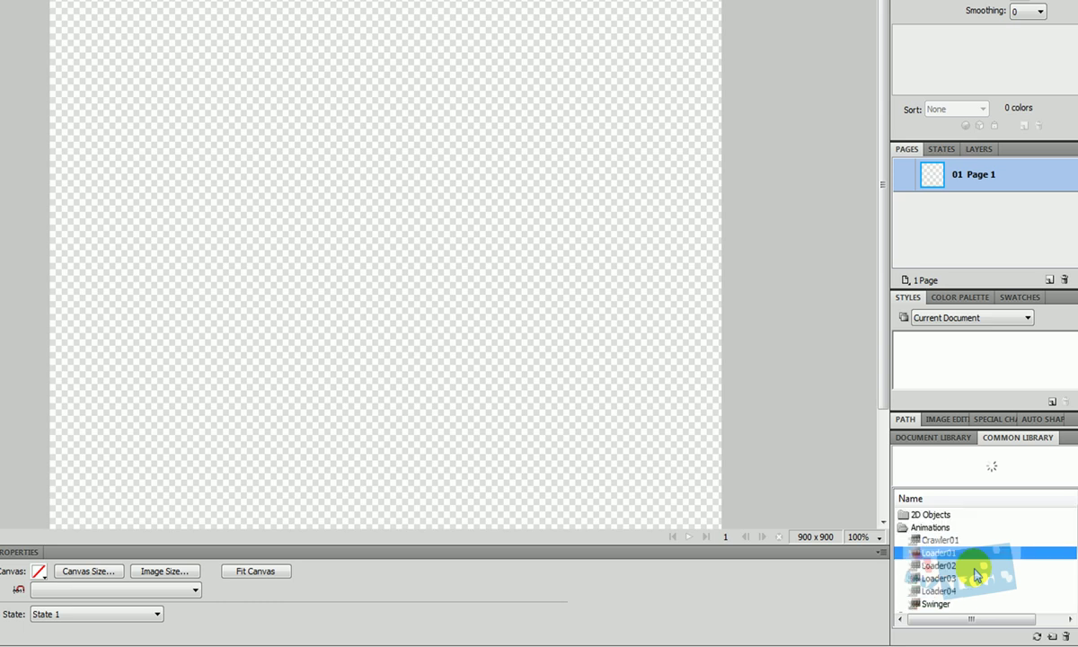
pyautogui.scroll(-2, 935, 548)
pyautogui.doubleClick(924, 540)
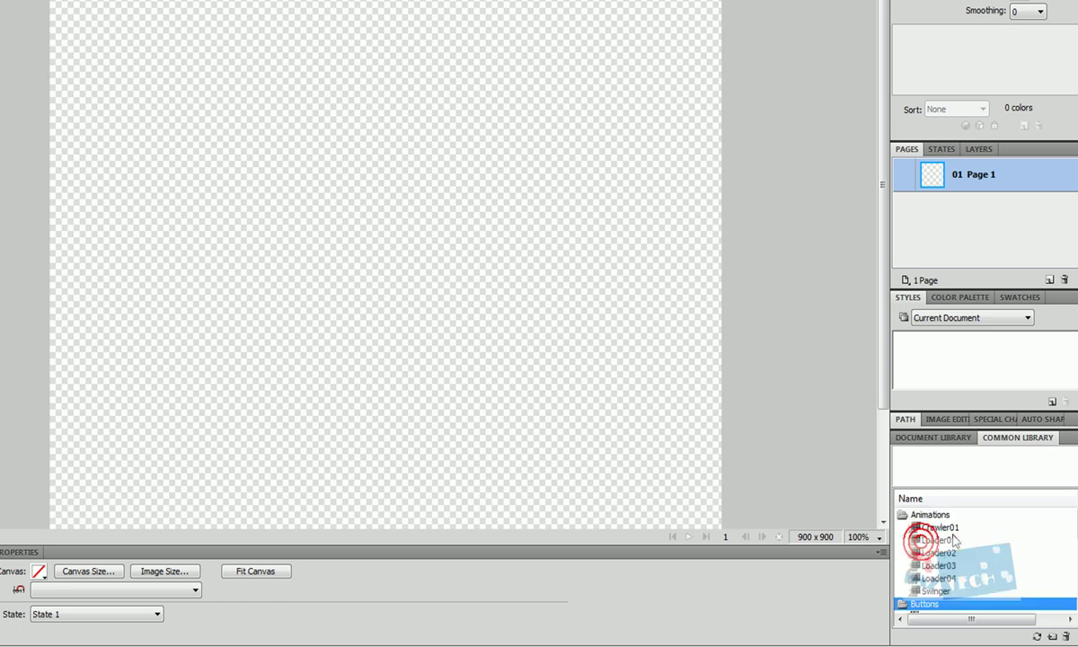
pyautogui.moveTo(939, 557); pyautogui.dragTo(422, 286)
pyautogui.press('Delete')
# Step: Expand the Menu Bars folder and drop a red menu bar onto the canvas
pyautogui.scroll(-2, 943, 585)
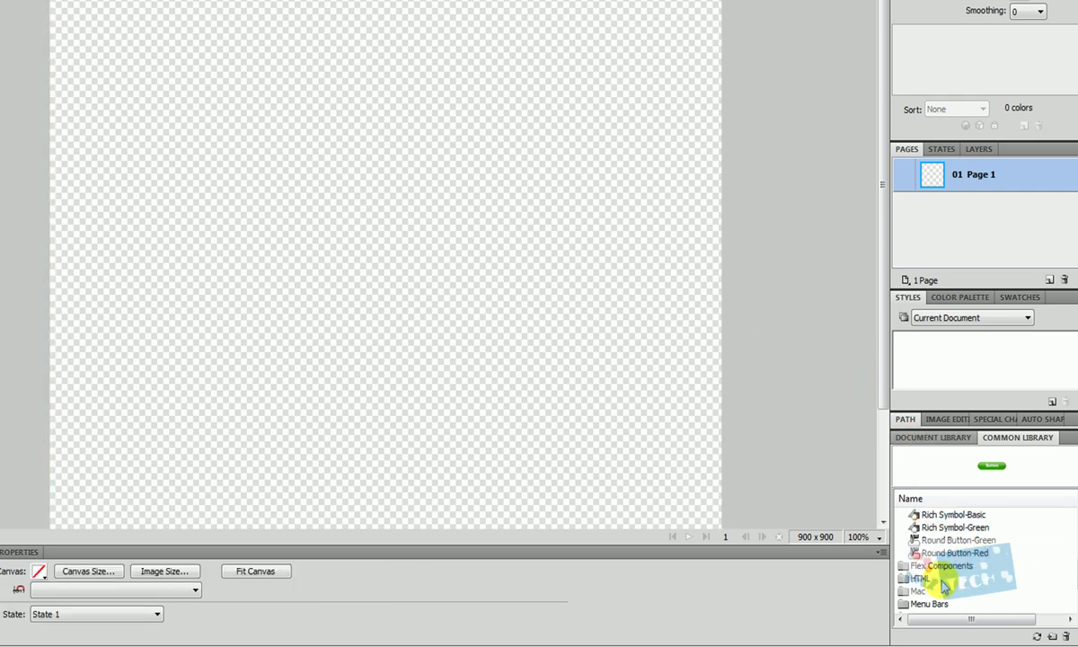
pyautogui.scroll(-1, 943, 586)
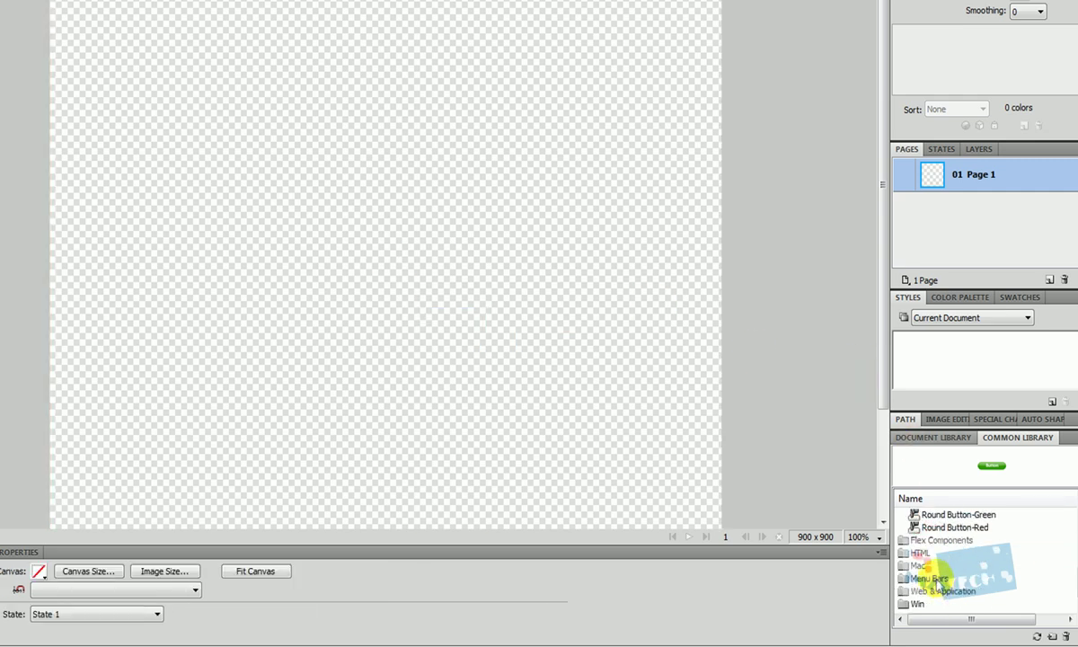
pyautogui.click(934, 578)
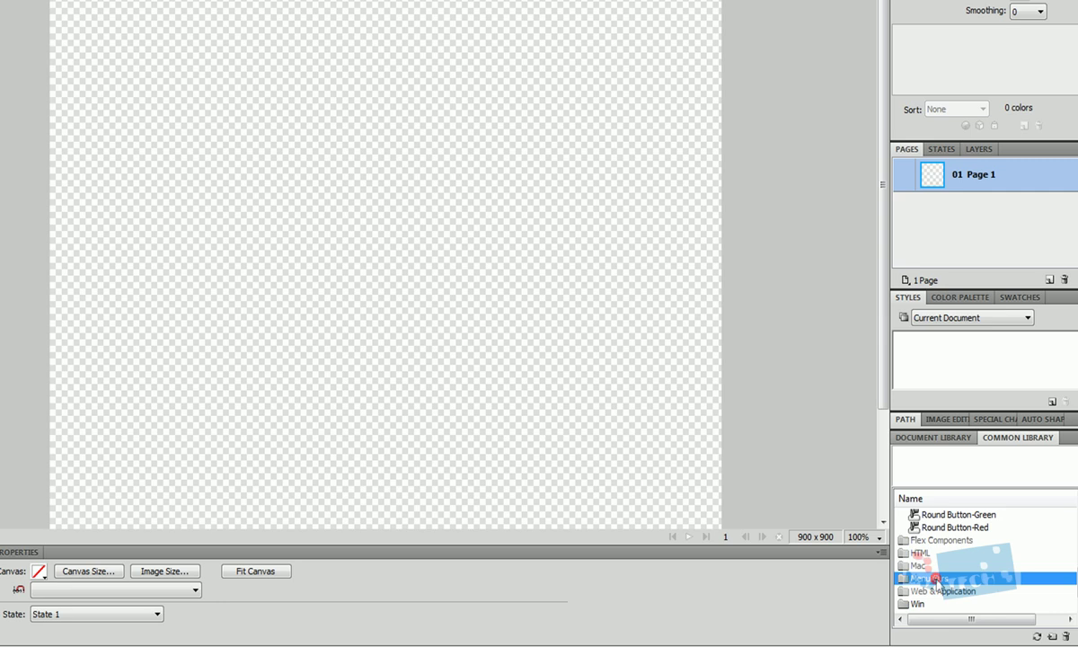
pyautogui.doubleClick(909, 580)
pyautogui.scroll(-2, 926, 582)
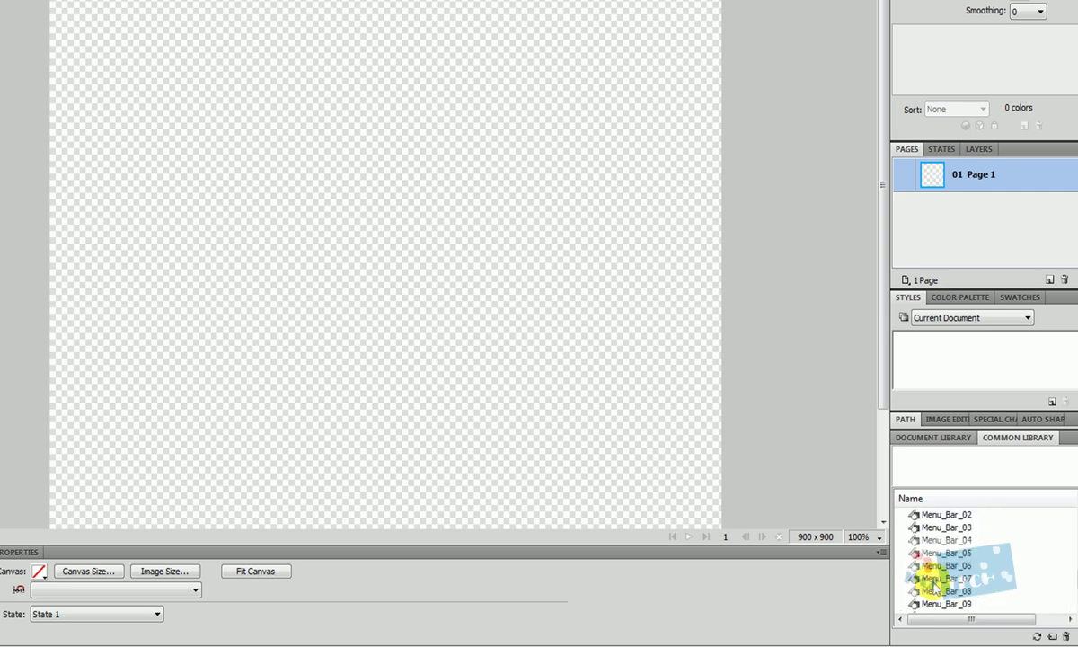
pyautogui.scroll(-1, 934, 584)
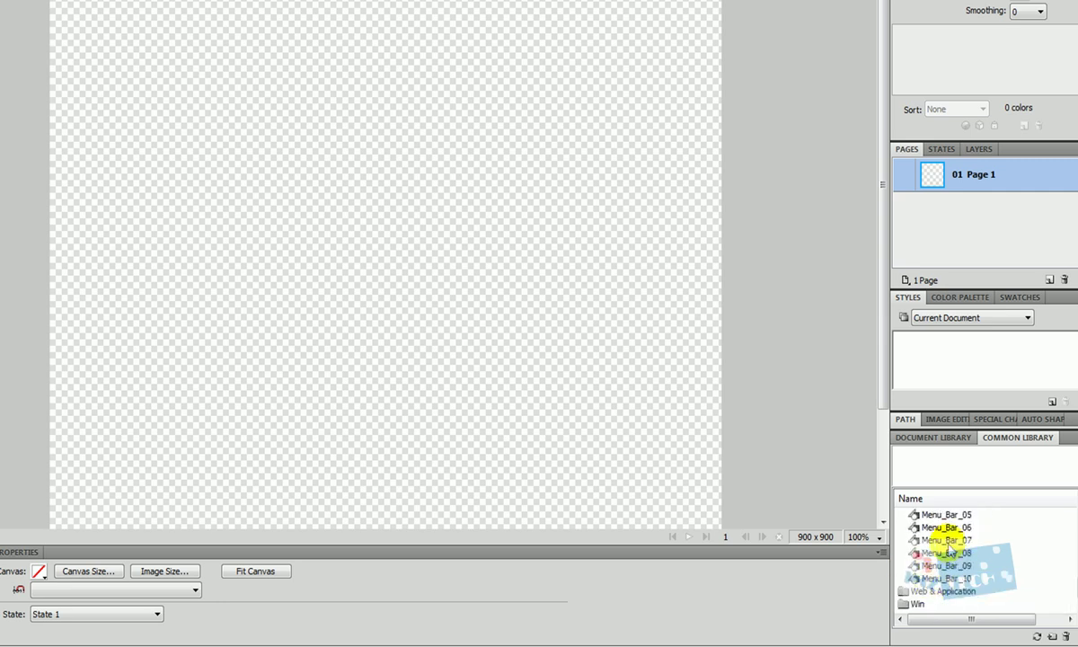
pyautogui.moveTo(949, 550); pyautogui.dragTo(342, 146)
# Step: Try the blue Menu_Bar_02, delete it and the red bar, then place Menu_Bar_08
pyautogui.scroll(3, 952, 548)
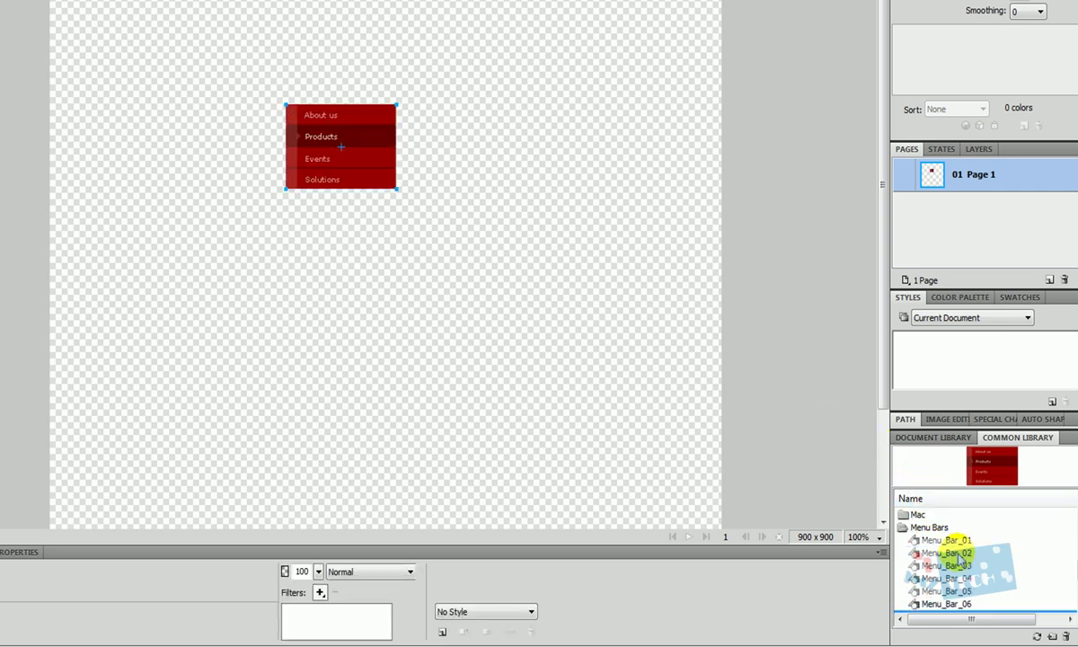
pyautogui.moveTo(958, 555); pyautogui.dragTo(250, 285)
pyautogui.press('Delete')
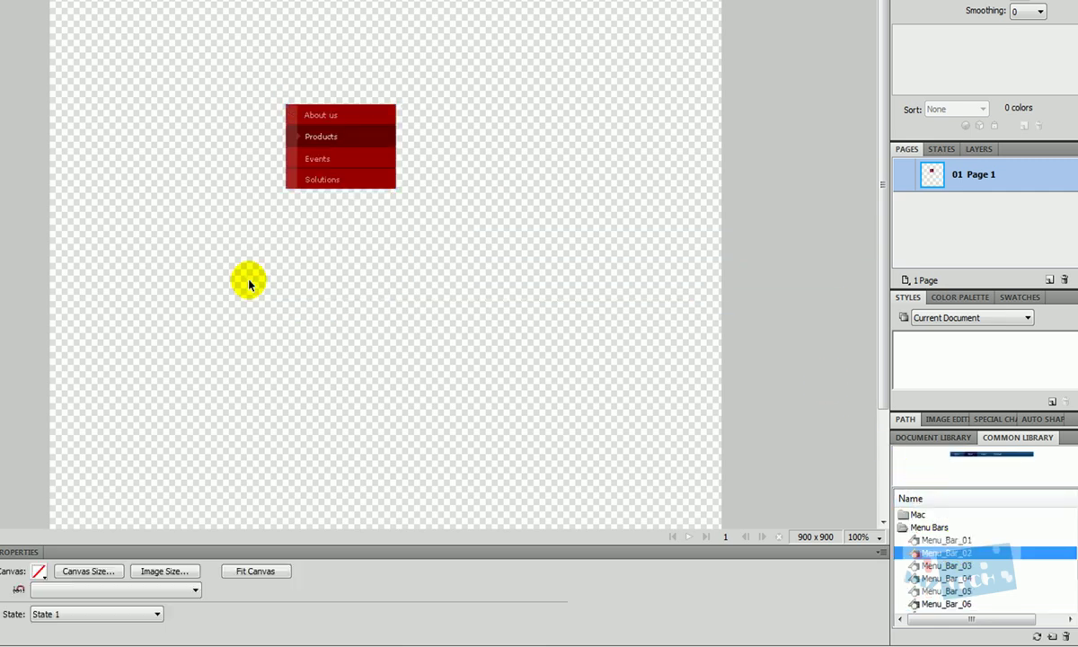
pyautogui.click(325, 150)
pyautogui.press('Delete')
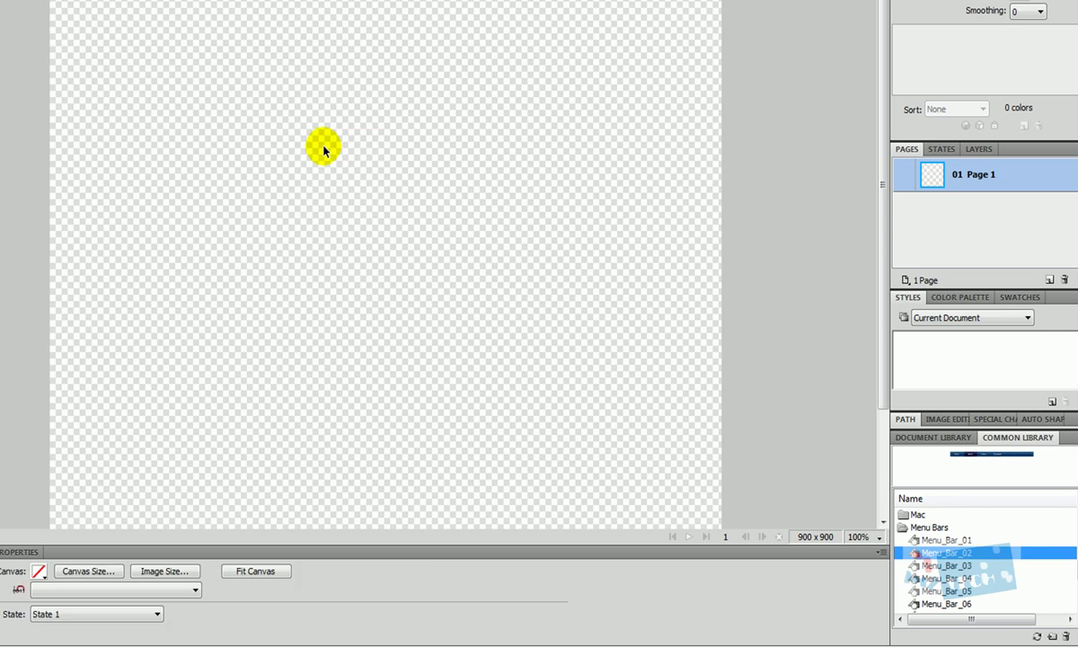
pyautogui.scroll(-2, 984, 582)
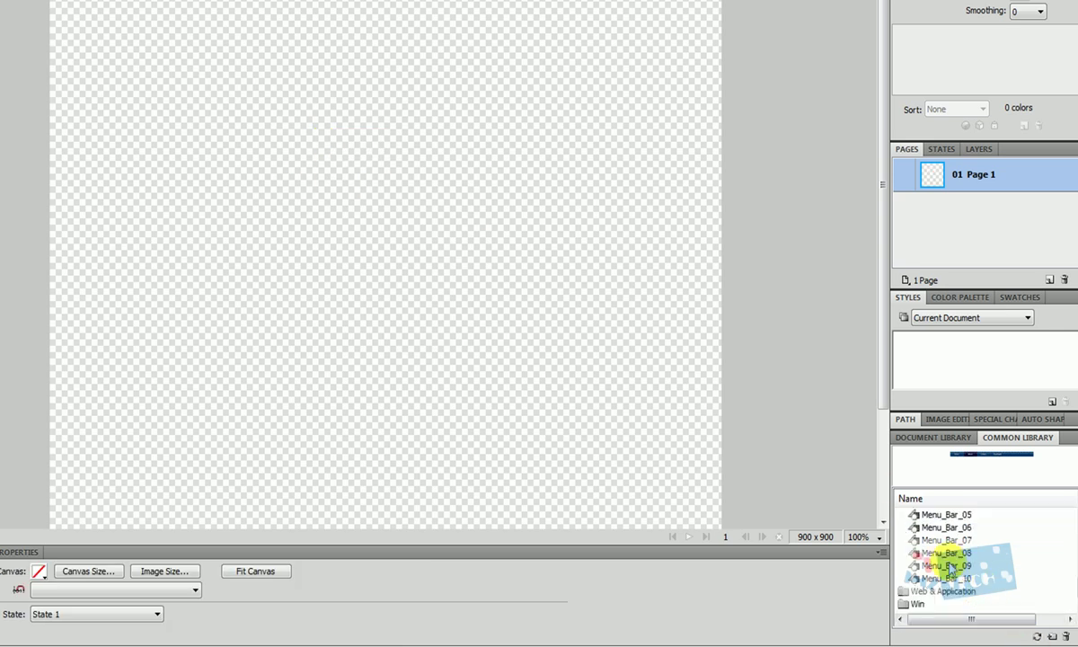
pyautogui.moveTo(943, 553); pyautogui.dragTo(53, 26)
# Step: Place the black Menu_Bar_09 at the top of the canvas, check it in Preview, then select it
pyautogui.click(934, 566)
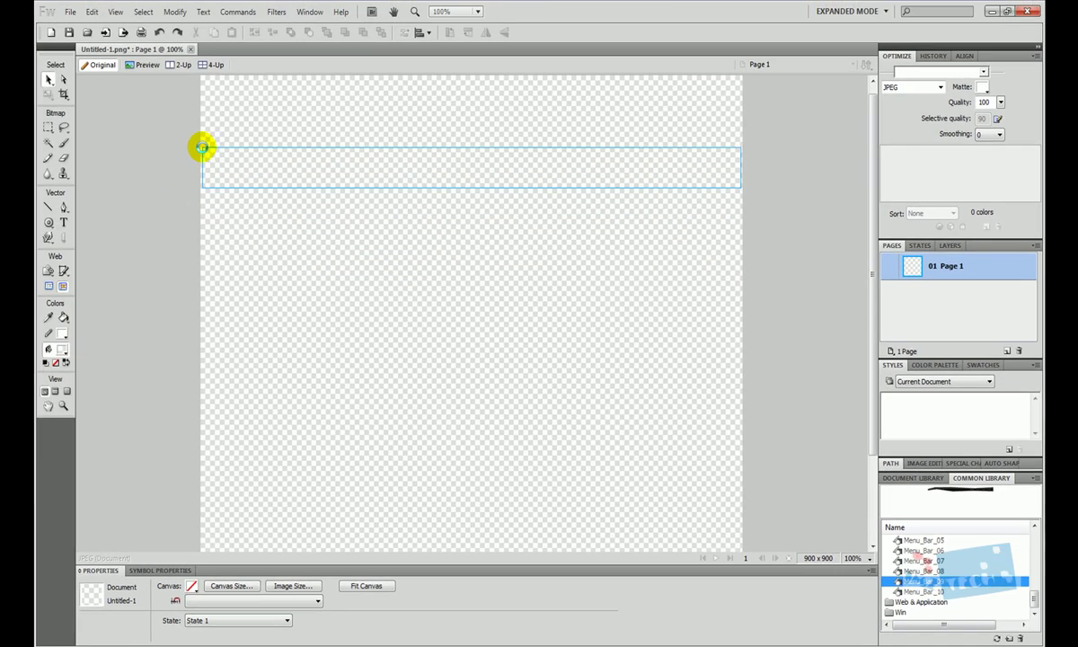
pyautogui.moveTo(202, 146); pyautogui.dragTo(202, 146)
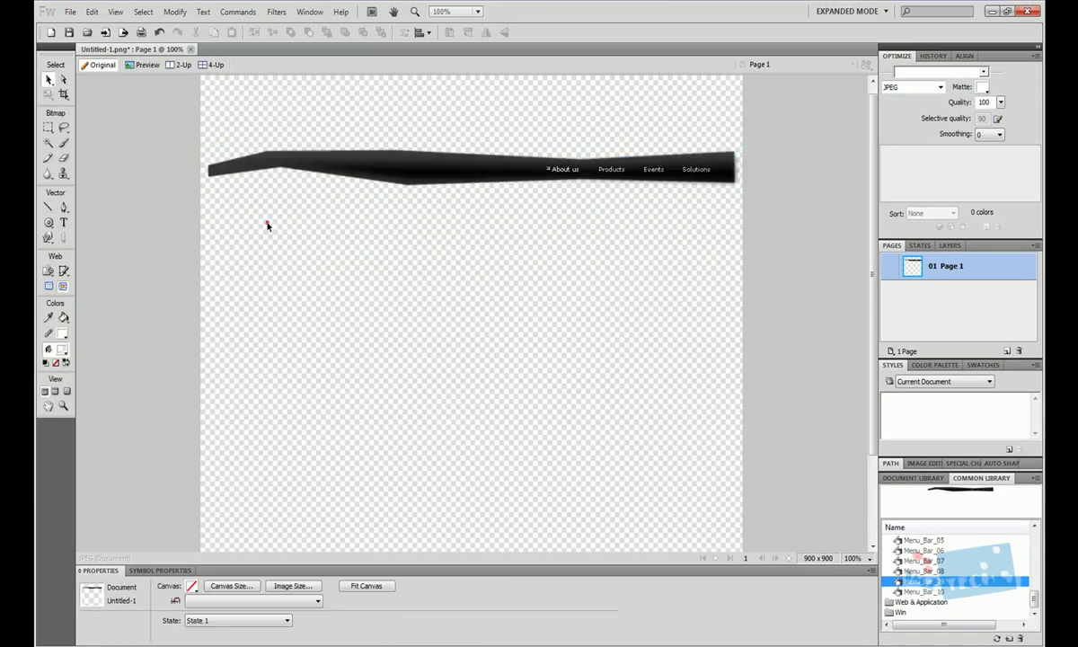
pyautogui.click(143, 64)
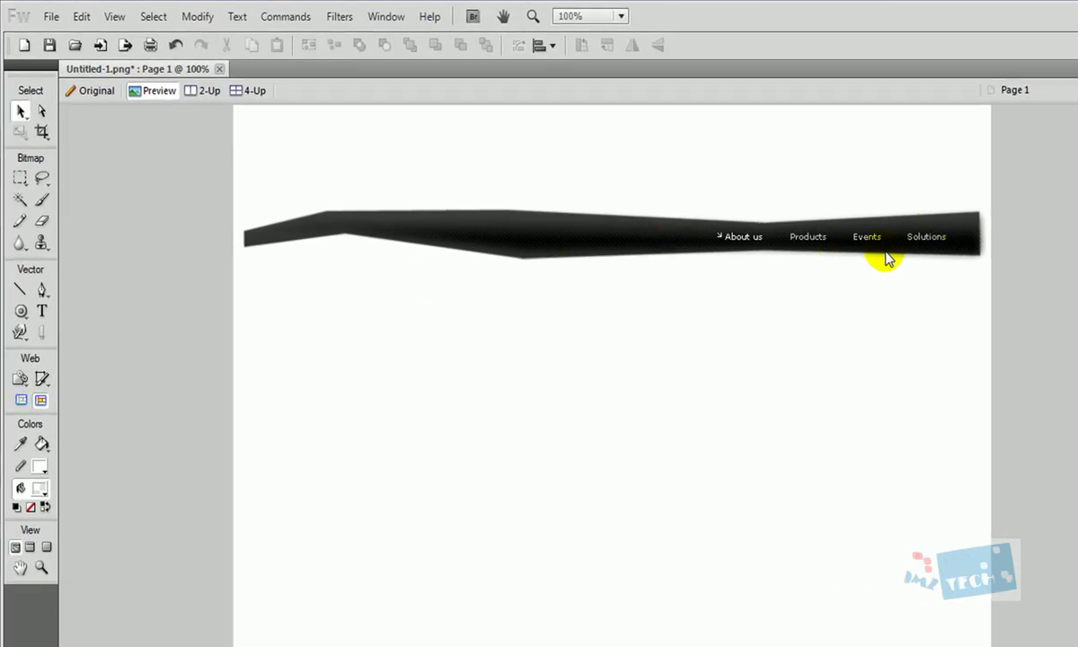
pyautogui.click(93, 91)
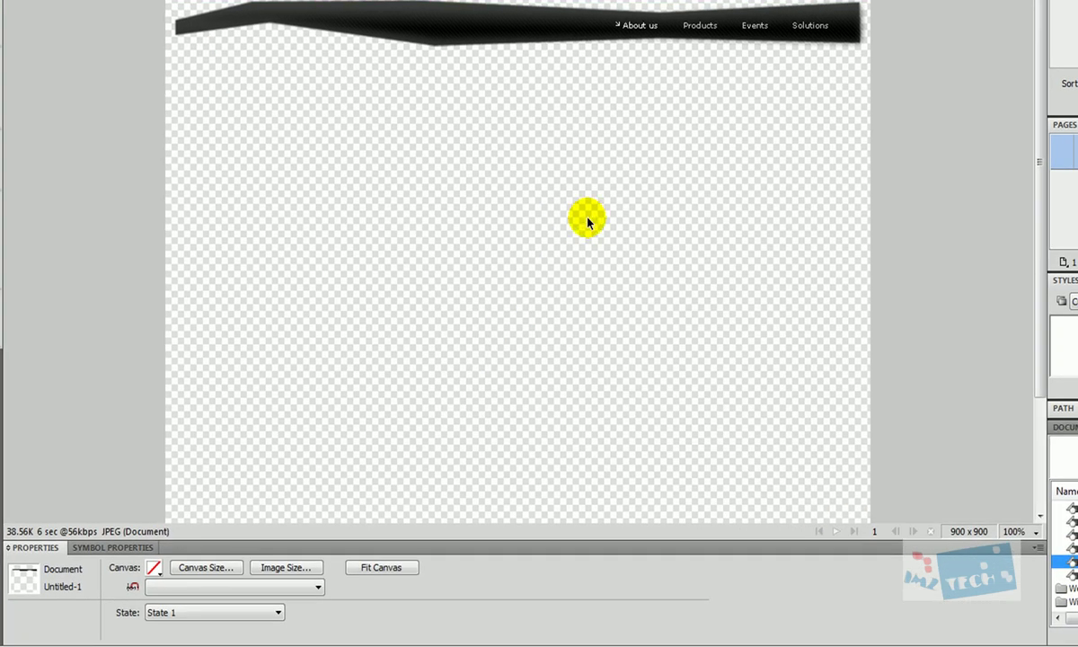
pyautogui.click(433, 36)
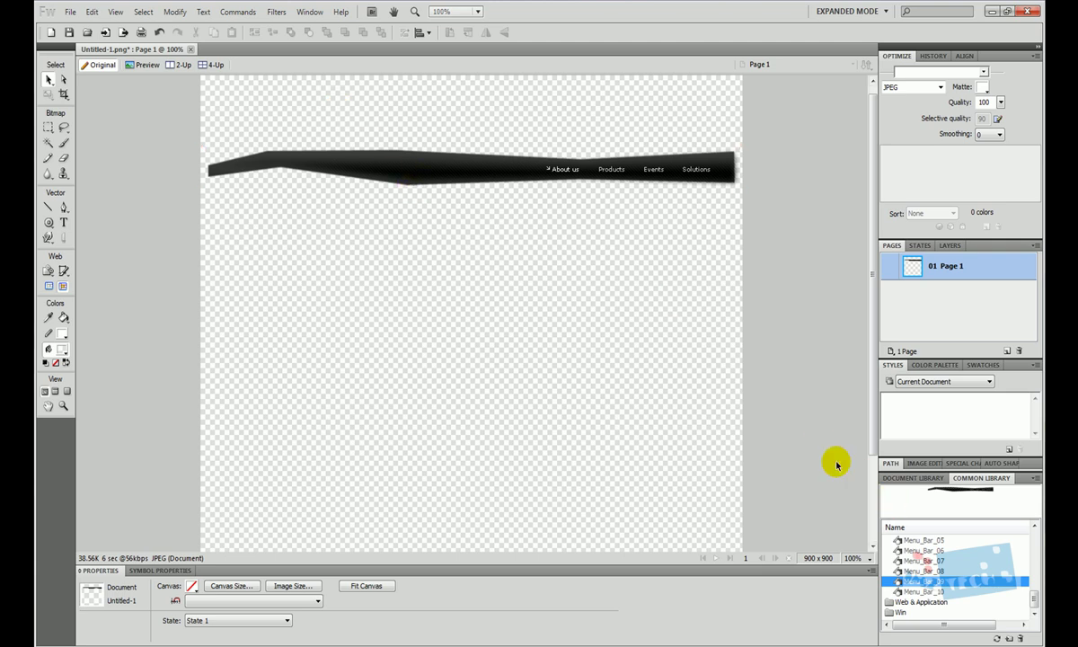
pyautogui.click(396, 176)
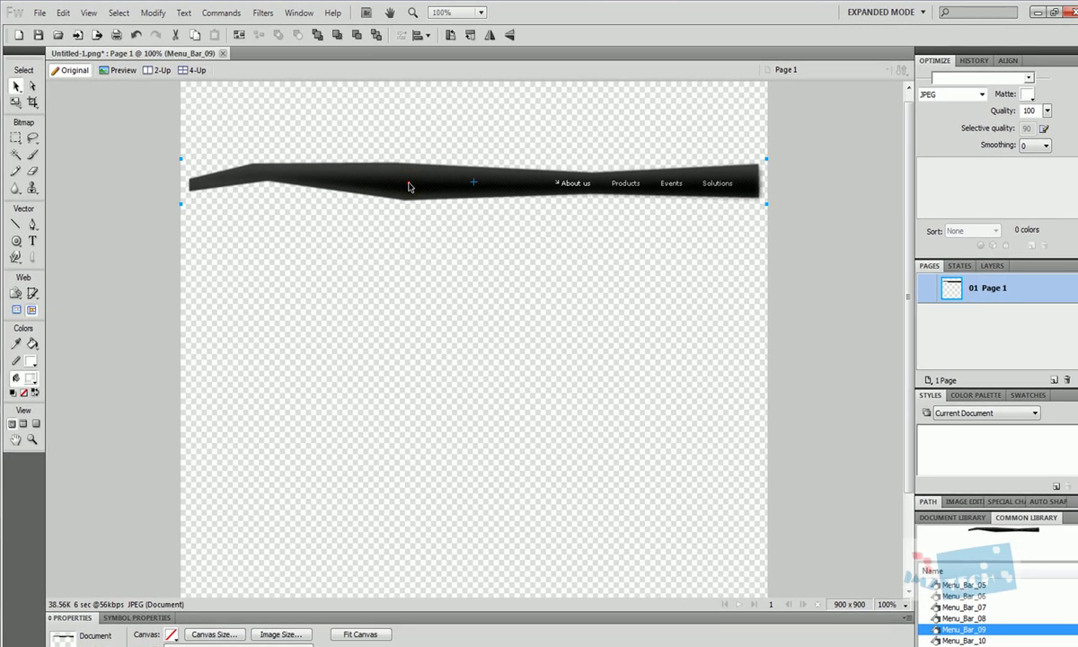
# Step: Enter Menu_Bar_09 symbol editing, return to Page 1, then reopen the symbol for editing
pyautogui.doubleClick(412, 173)
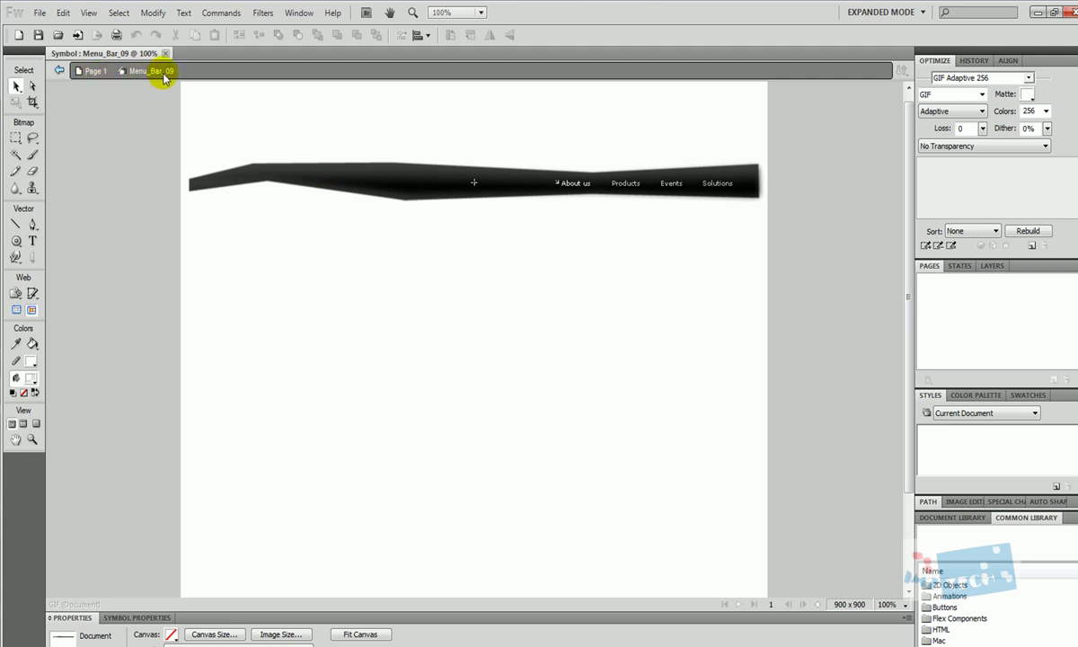
pyautogui.click(329, 180)
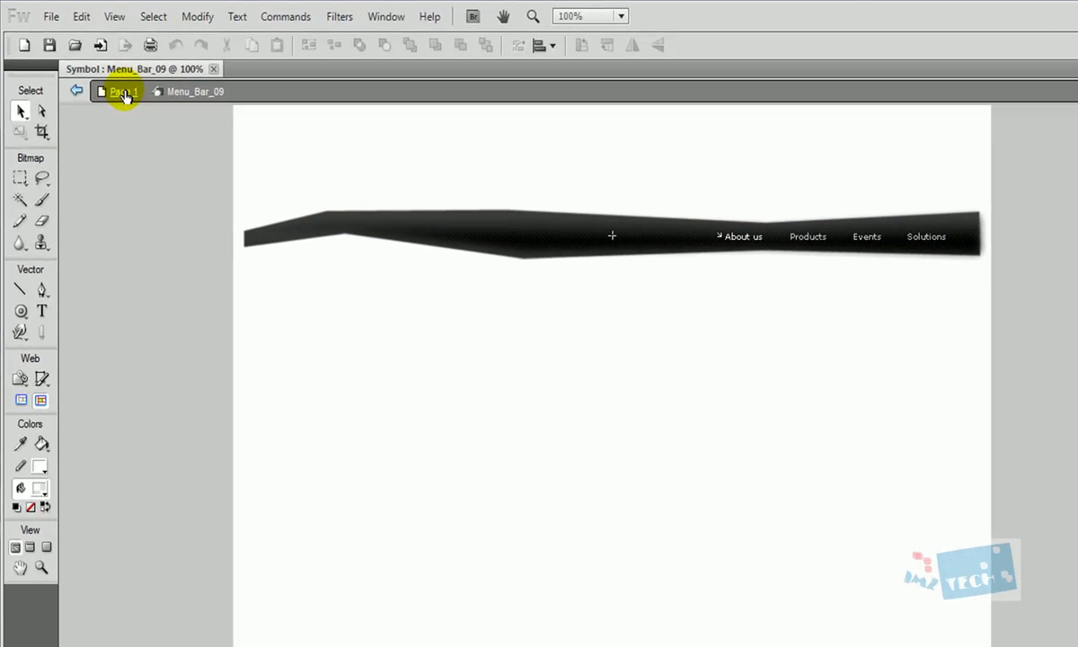
pyautogui.click(96, 72)
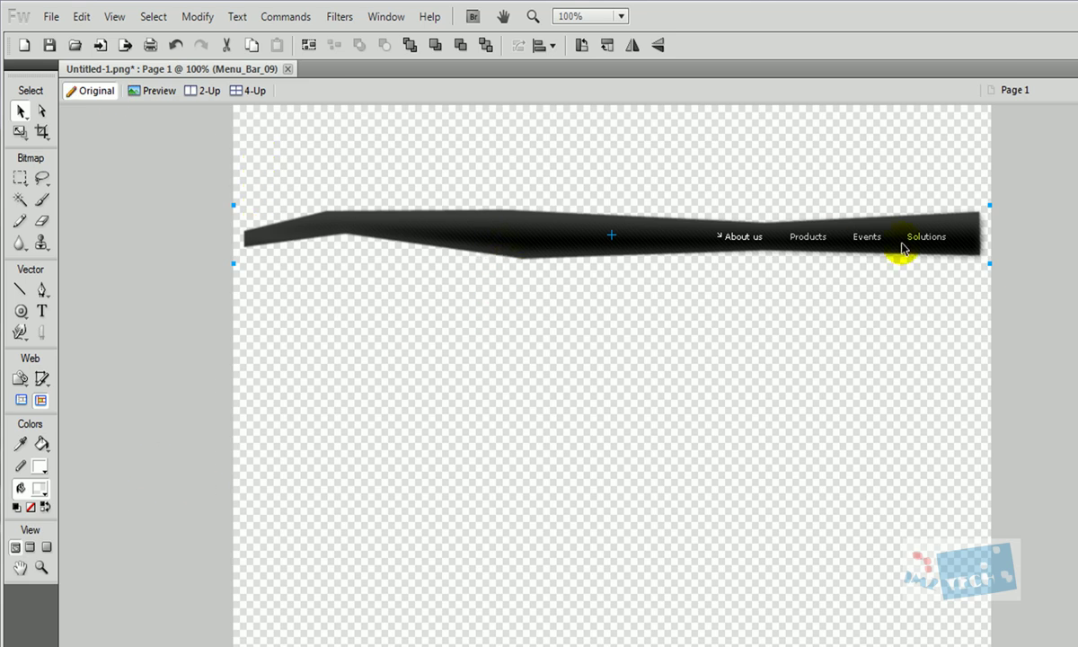
pyautogui.click(762, 240)
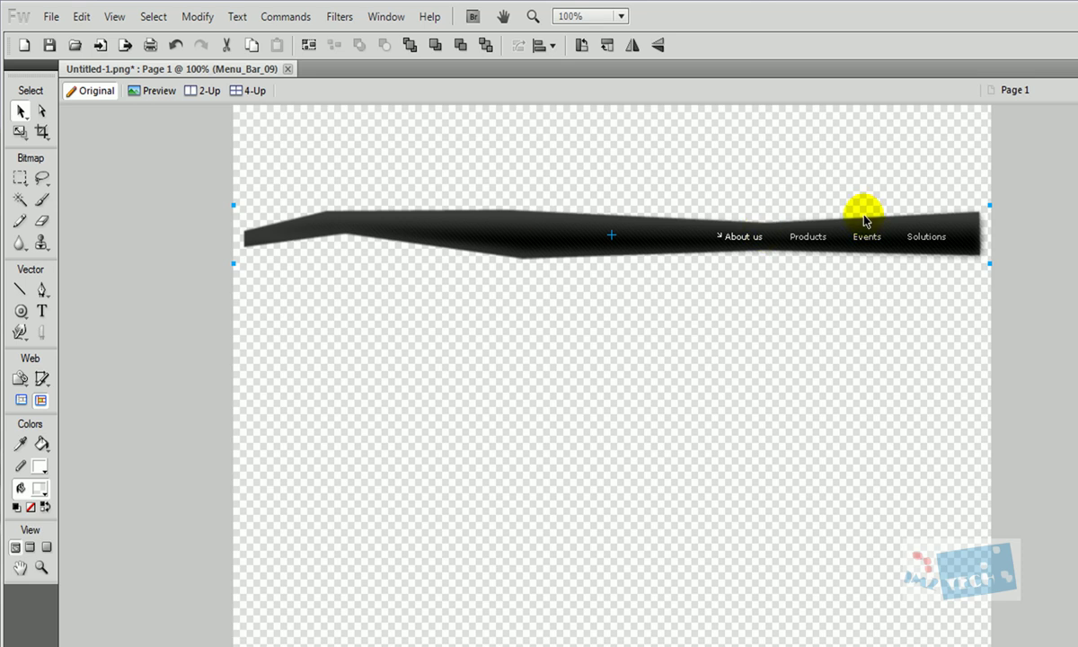
pyautogui.doubleClick(515, 240)
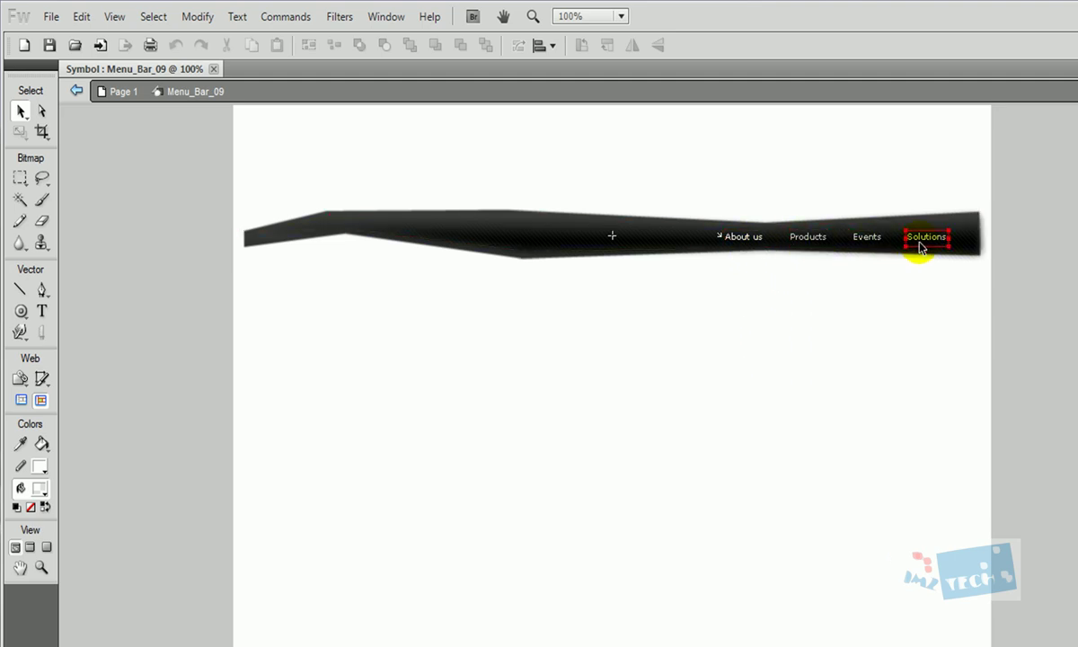
# Step: Select the About us and Products labels to inspect their Verdana 10 text
pyautogui.click(826, 386)
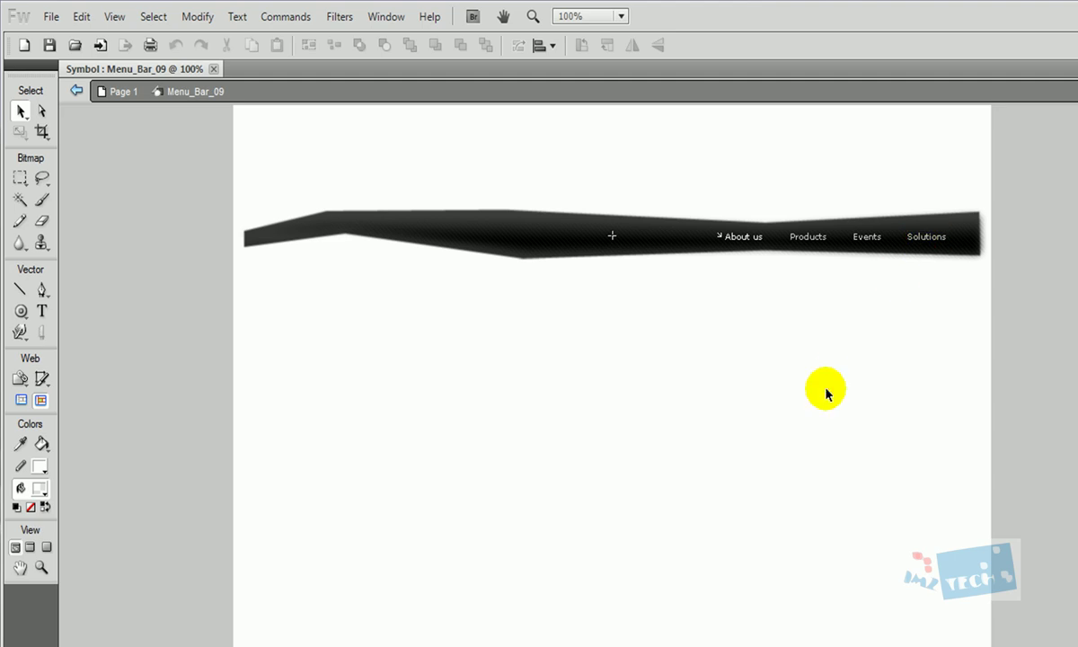
pyautogui.click(742, 240)
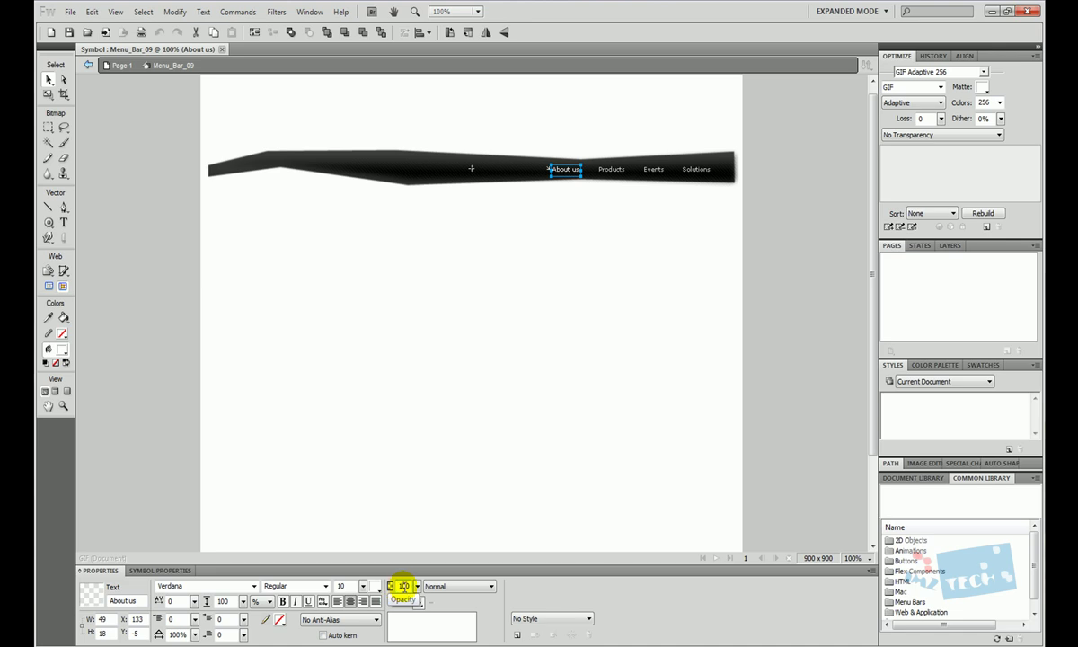
pyautogui.click(614, 176)
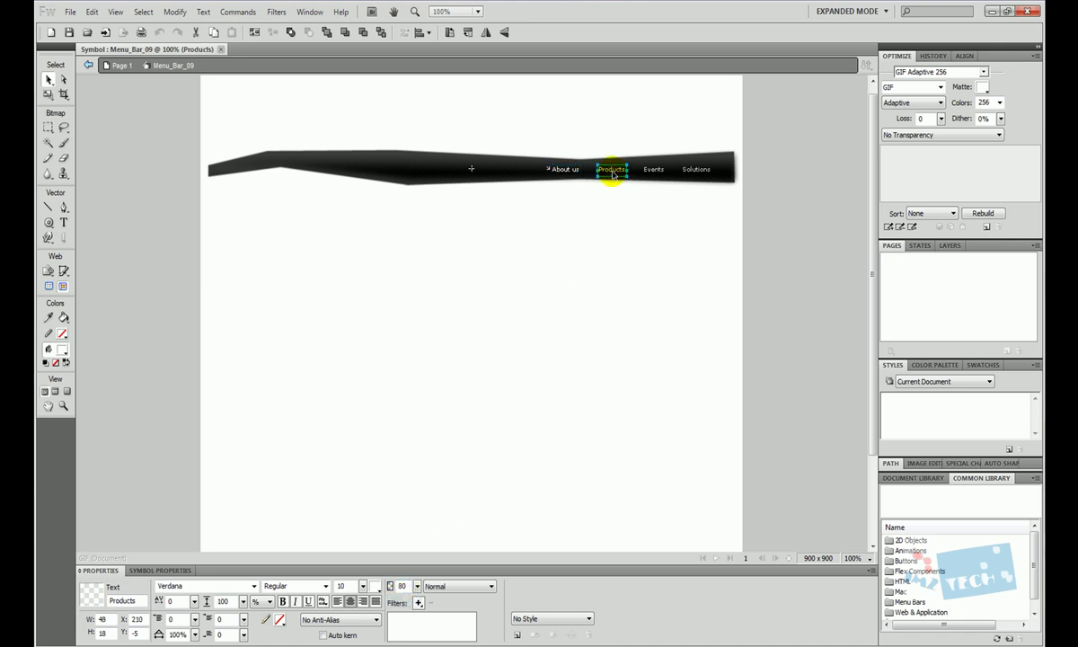
pyautogui.click(567, 174)
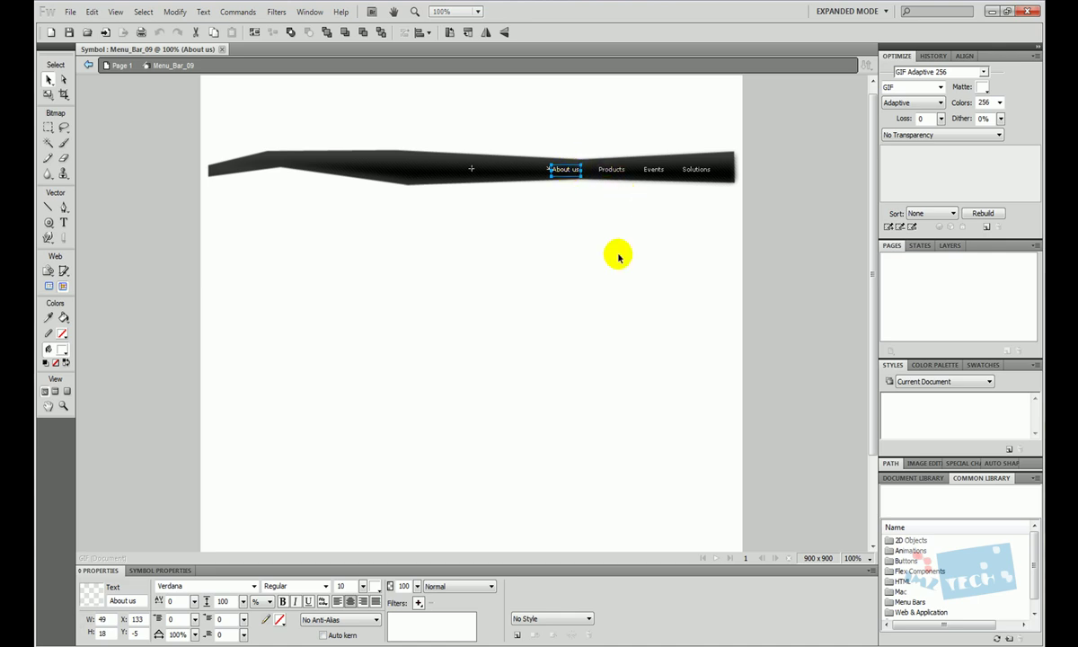
# Step: Duplicate State 1 into a new State 2 in the States panel and switch to State 2
pyautogui.click(918, 246)
pyautogui.rightClick(918, 267)
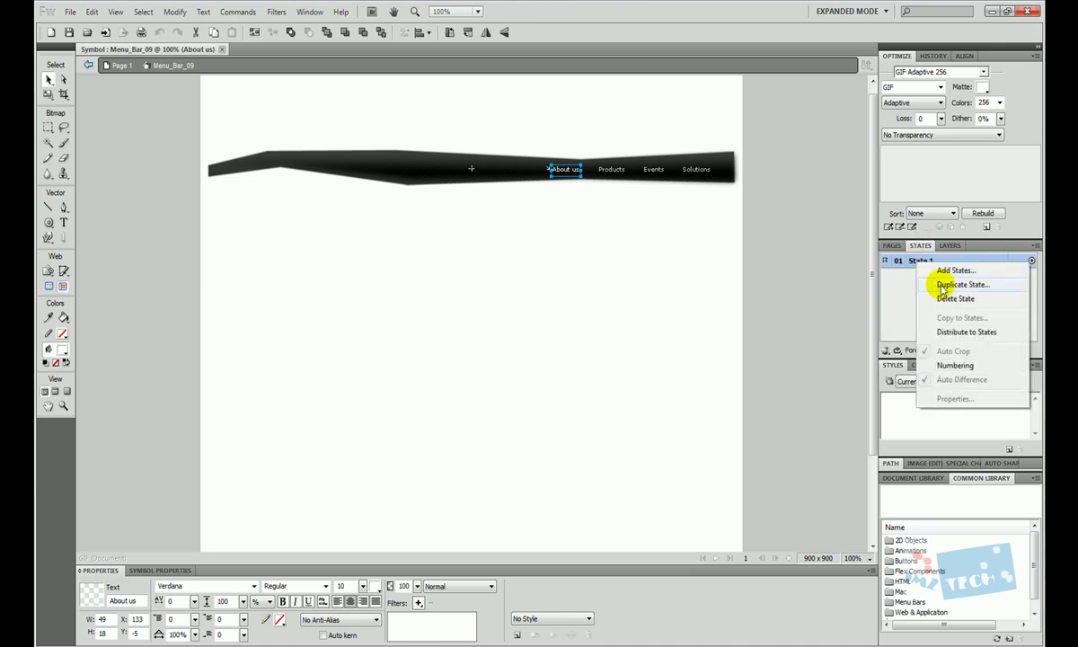
pyautogui.click(941, 285)
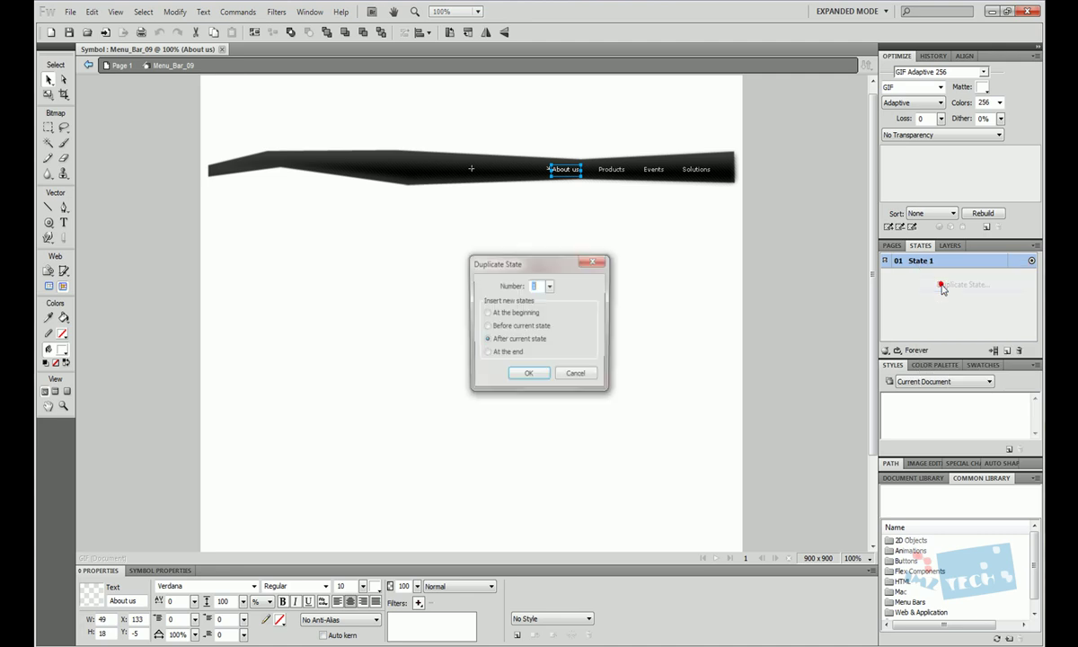
pyautogui.click(529, 376)
pyautogui.click(925, 260)
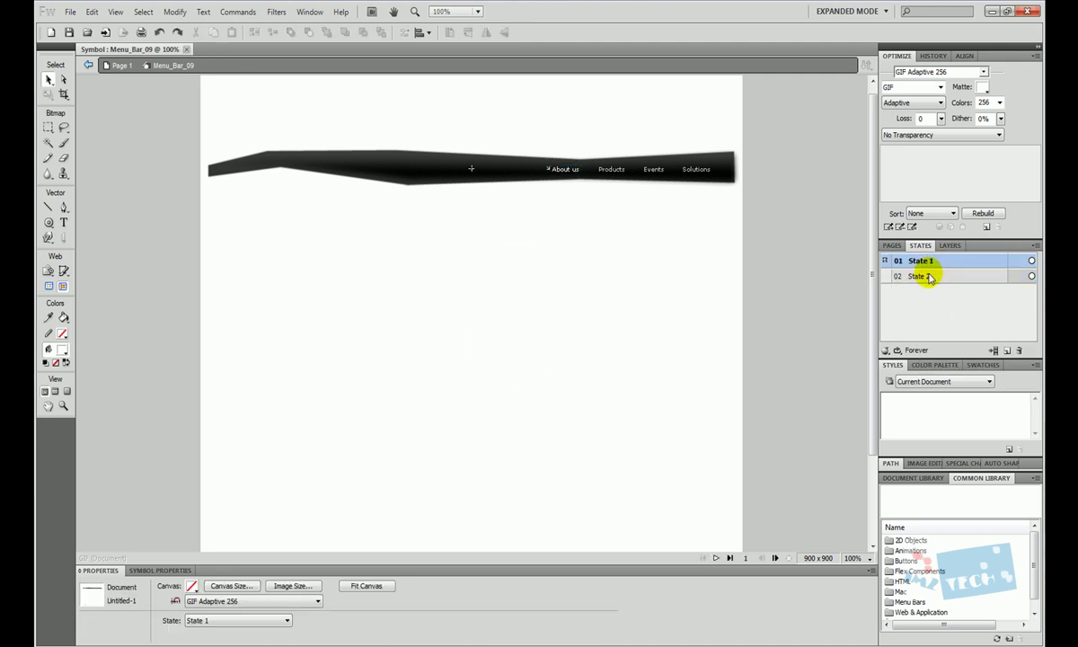
pyautogui.click(928, 276)
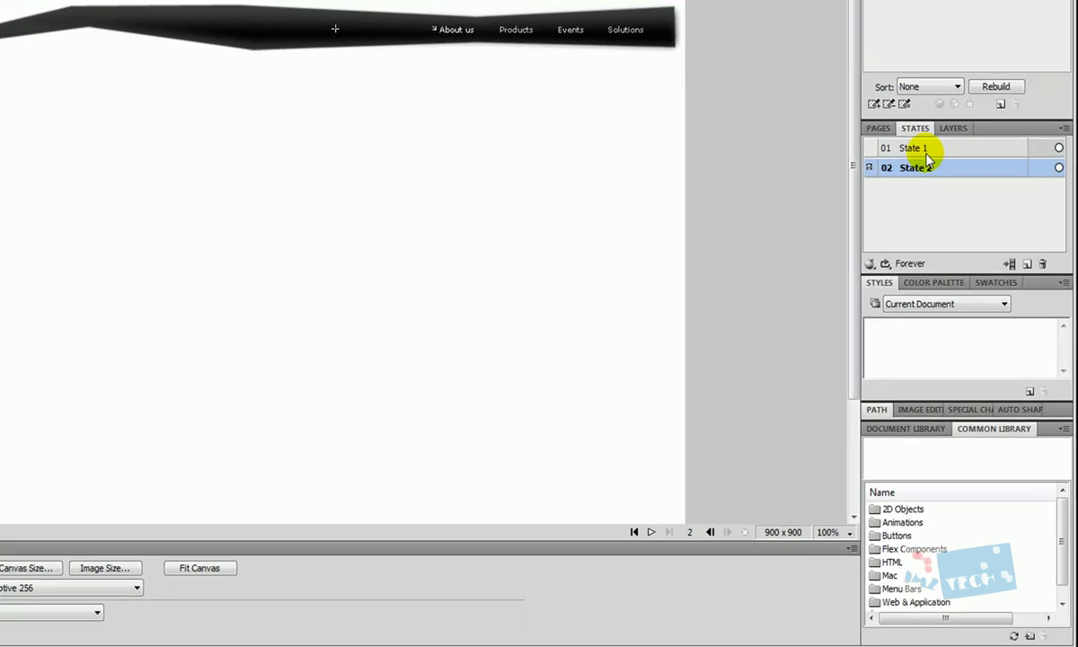
pyautogui.click(929, 264)
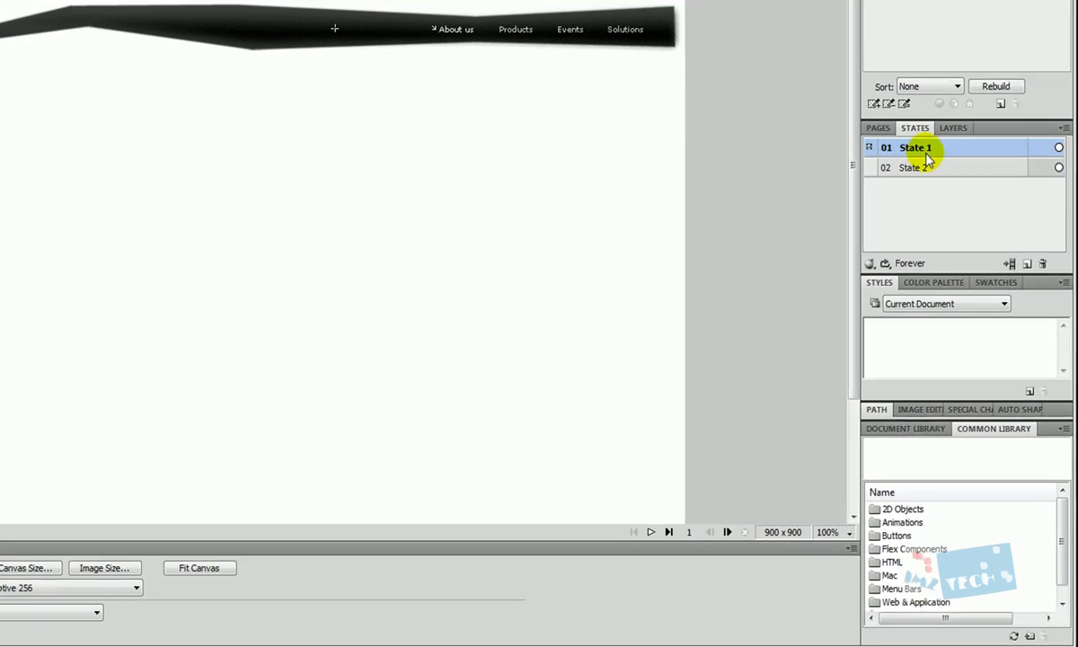
pyautogui.click(911, 167)
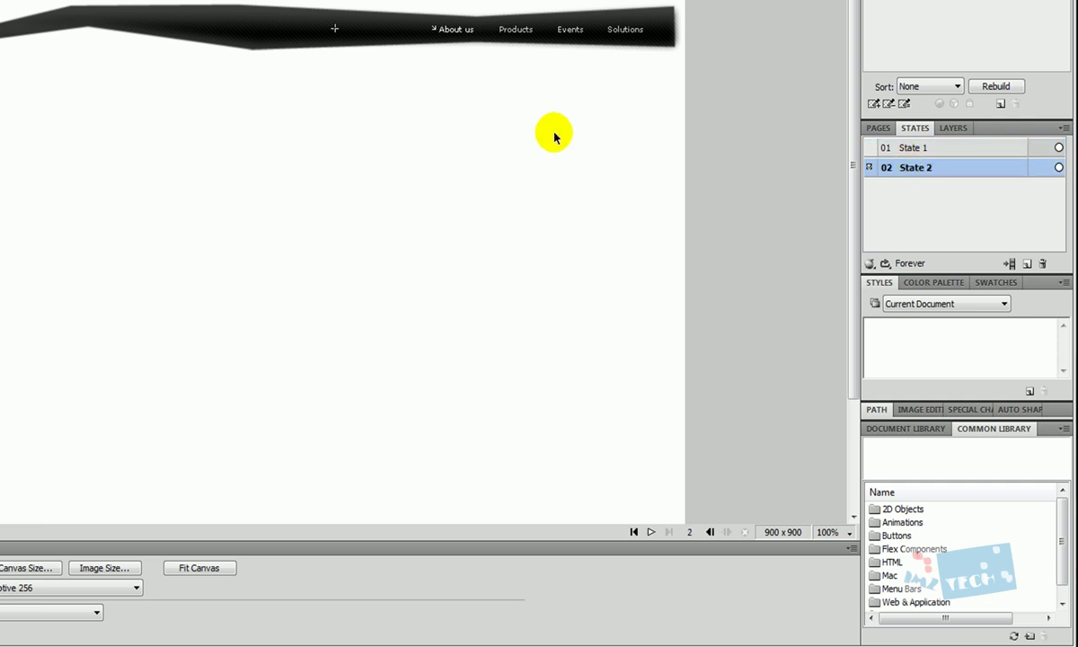
# Step: Lower the About us label's opacity to 87 in State 2, then compare with State 1
pyautogui.click(455, 32)
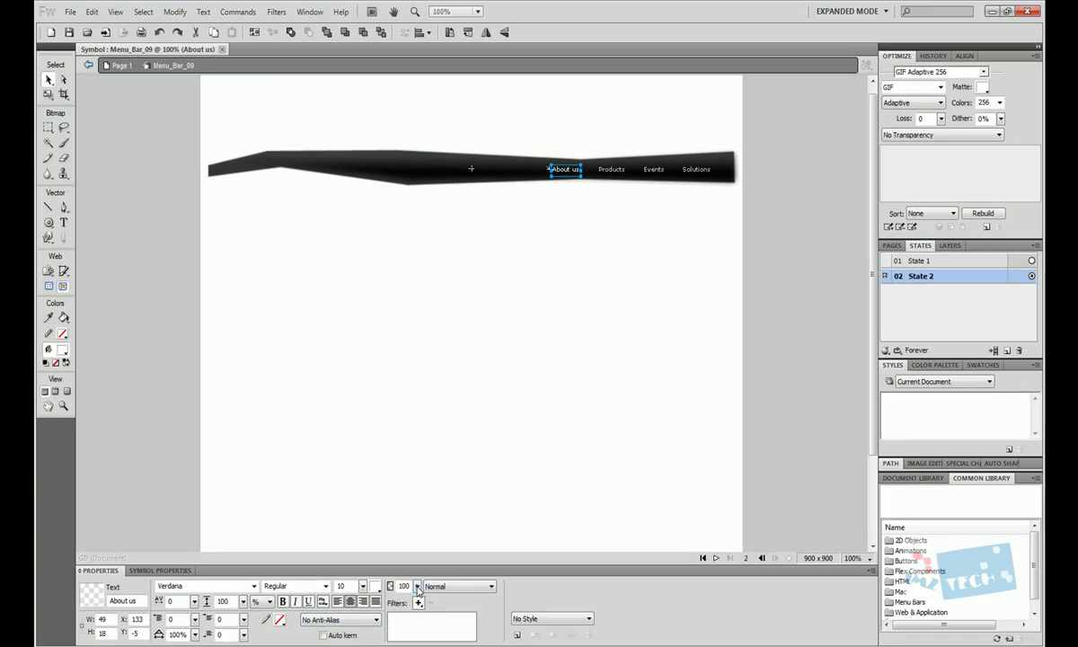
pyautogui.click(267, 568)
pyautogui.moveTo(421, 584); pyautogui.dragTo(421, 590)
pyautogui.click(508, 442)
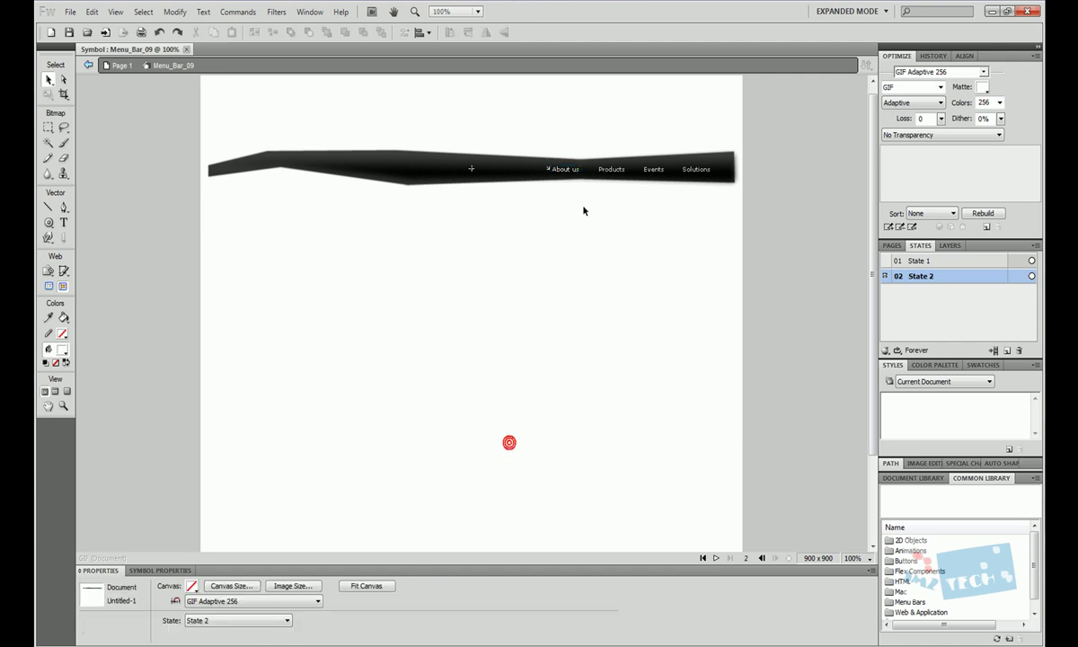
pyautogui.click(547, 173)
pyautogui.click(625, 185)
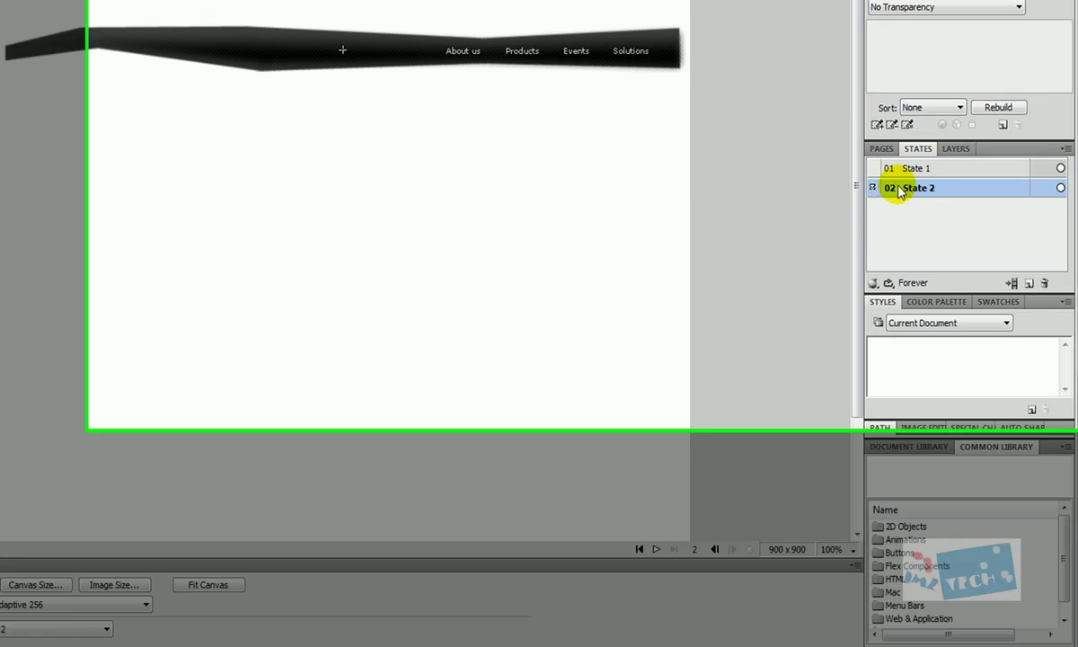
pyautogui.click(894, 168)
pyautogui.click(899, 188)
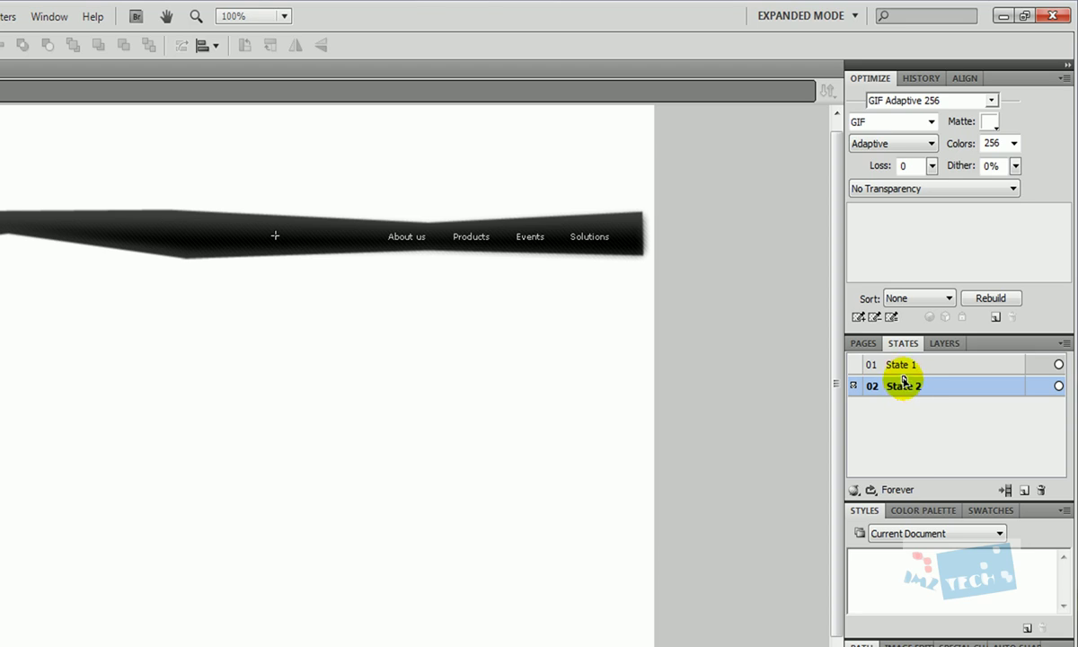
# Step: In State 2, check the Products, Events and Solutions labels and lower Solutions' opacity to 80
pyautogui.click(902, 365)
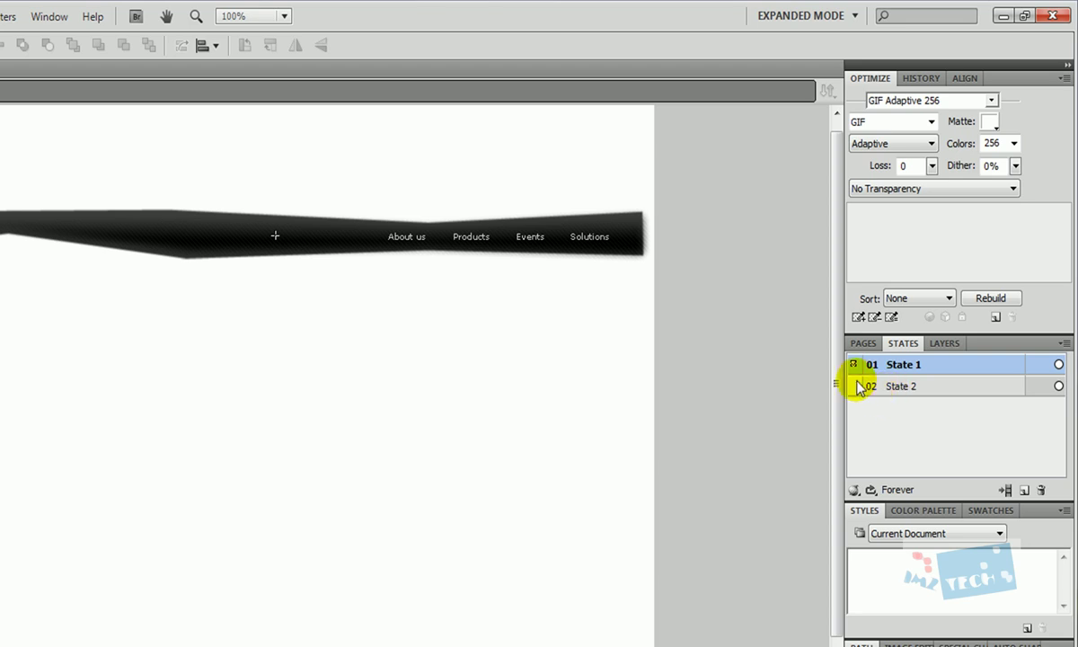
pyautogui.click(909, 387)
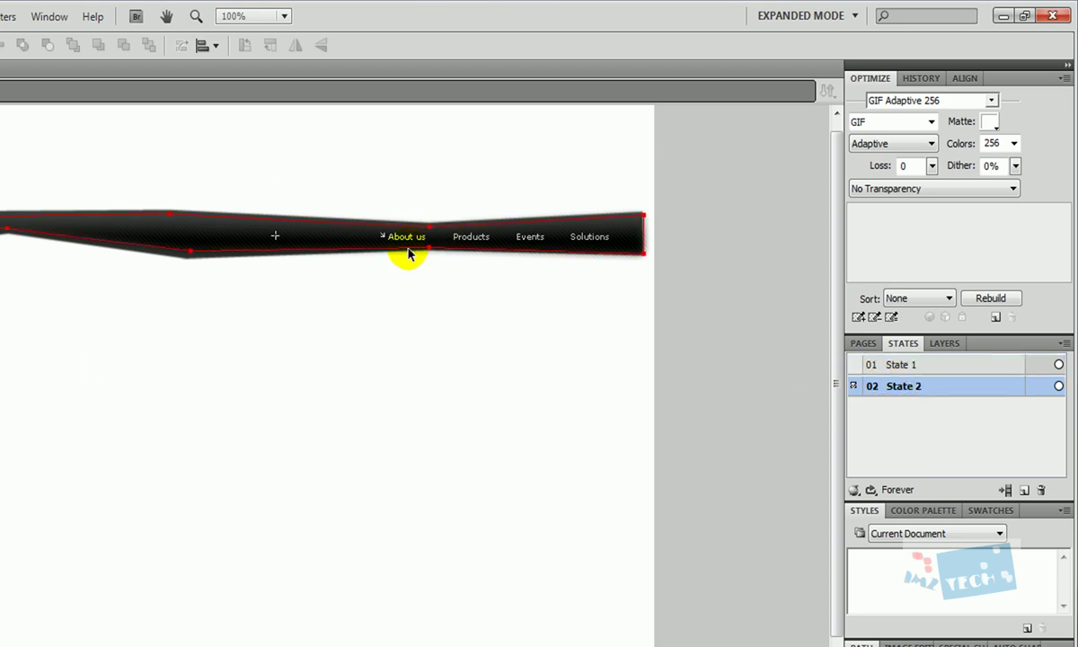
pyautogui.click(477, 245)
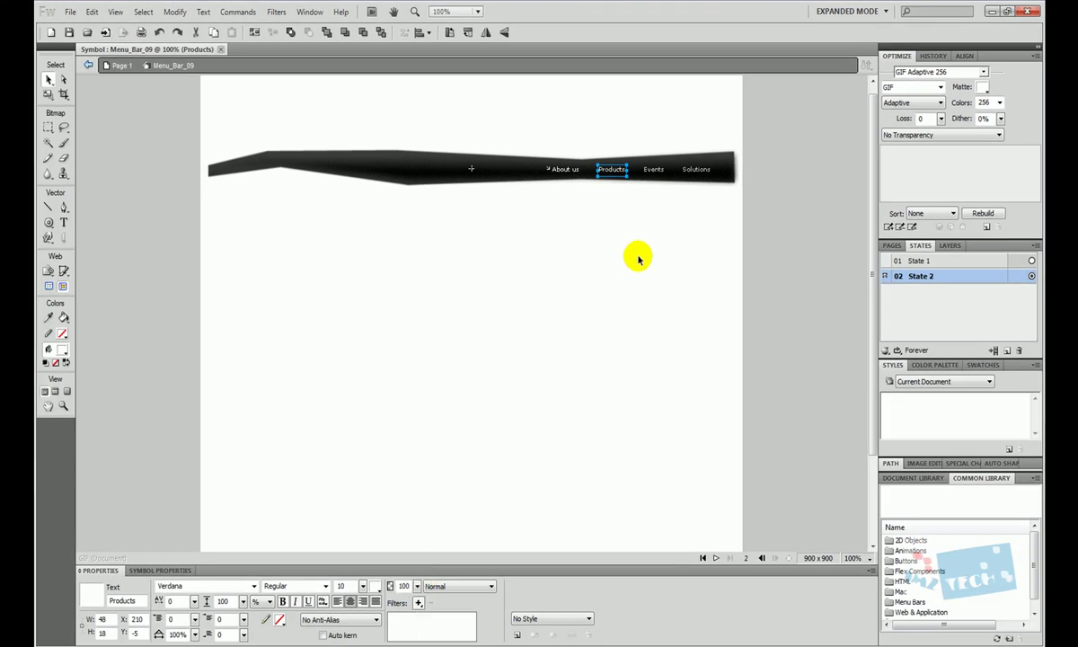
pyautogui.click(654, 169)
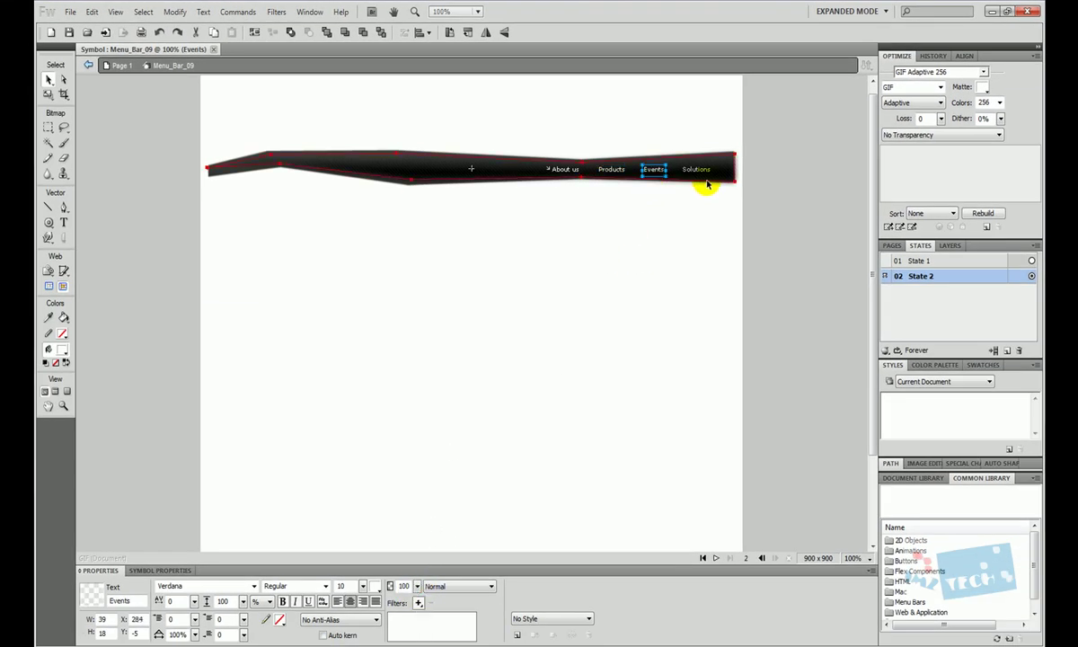
pyautogui.click(696, 170)
pyautogui.moveTo(416, 586)
pyautogui.mouseDown()
pyautogui.moveTo(402, 612)
pyautogui.moveTo(416, 593)
pyautogui.mouseUp()
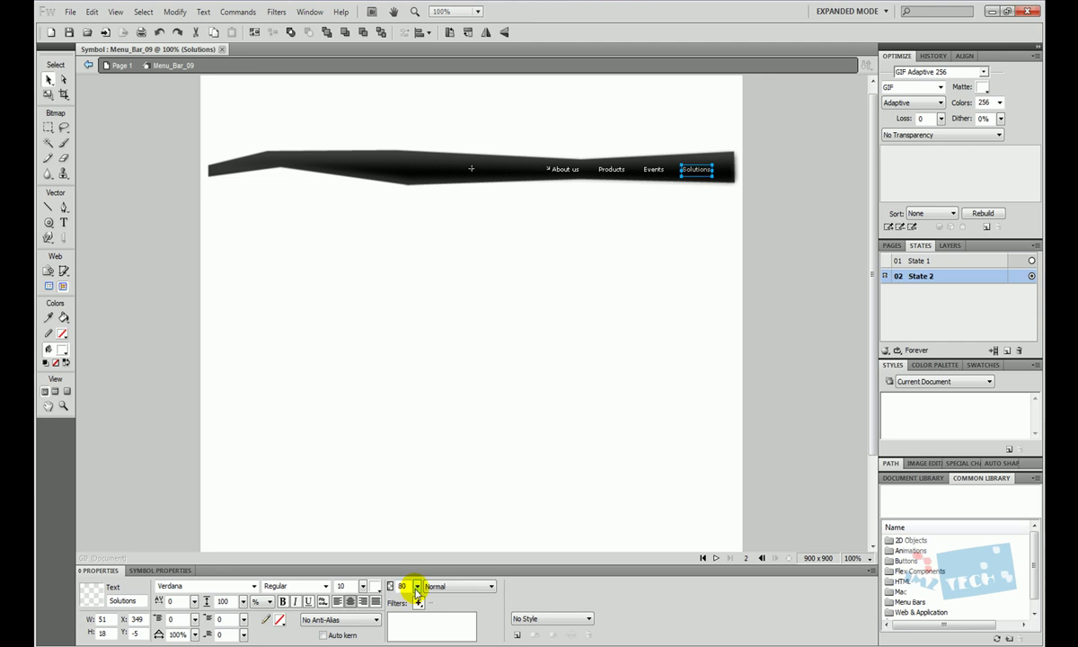
pyautogui.click(479, 371)
# Step: Copy the arrow marker group beside Products, Events and Solutions, then compare against State 1
pyautogui.click(548, 170)
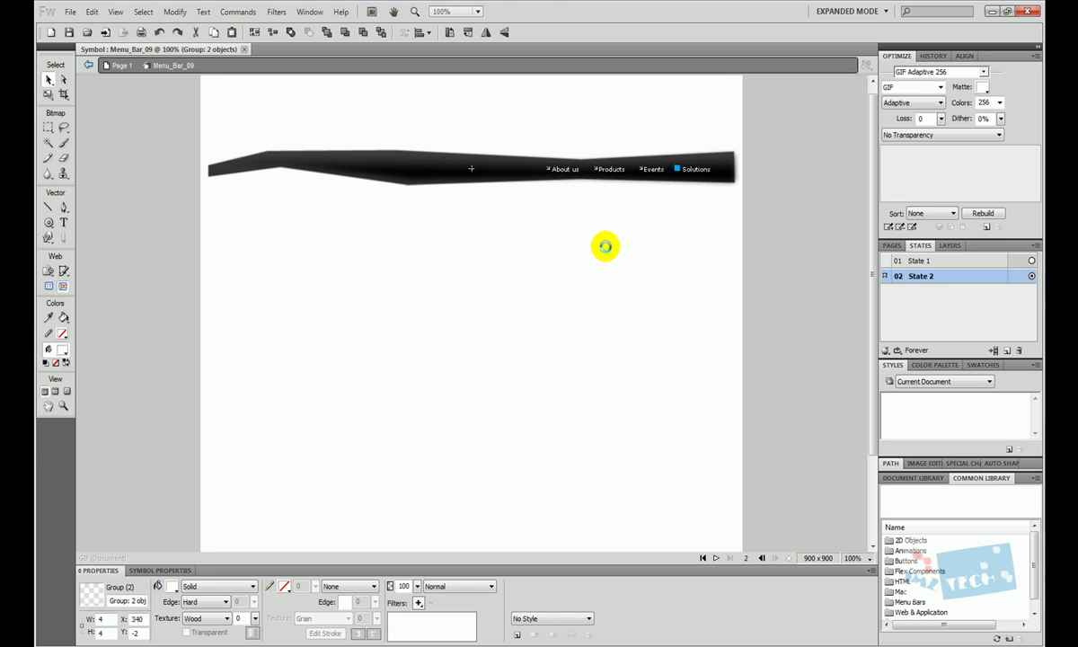
pyautogui.click(605, 248)
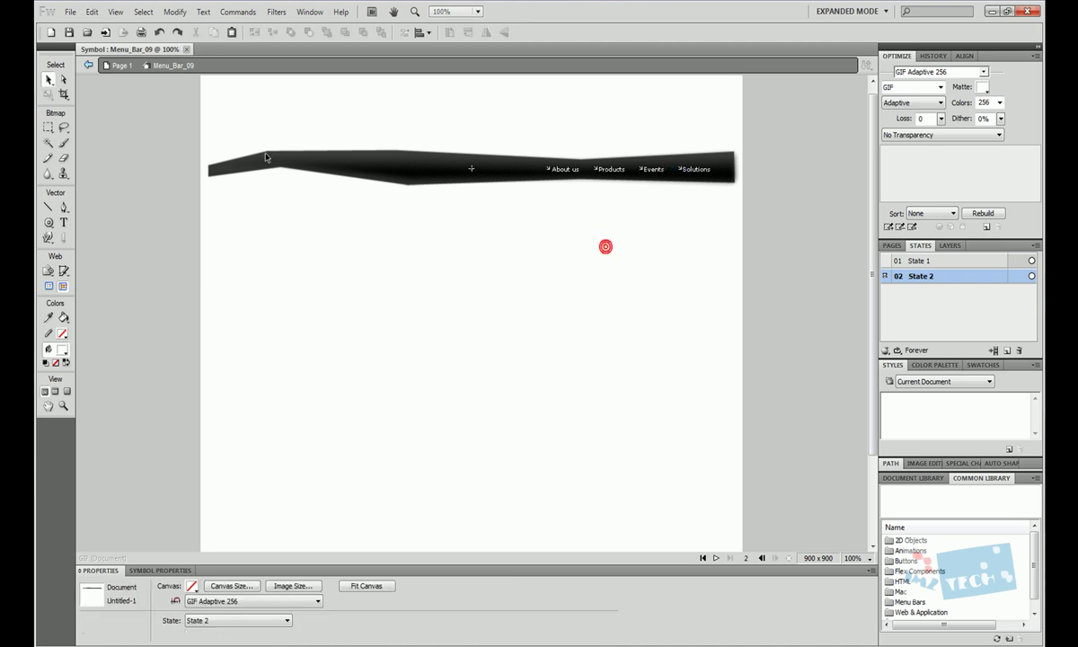
pyautogui.click(921, 261)
pyautogui.click(917, 276)
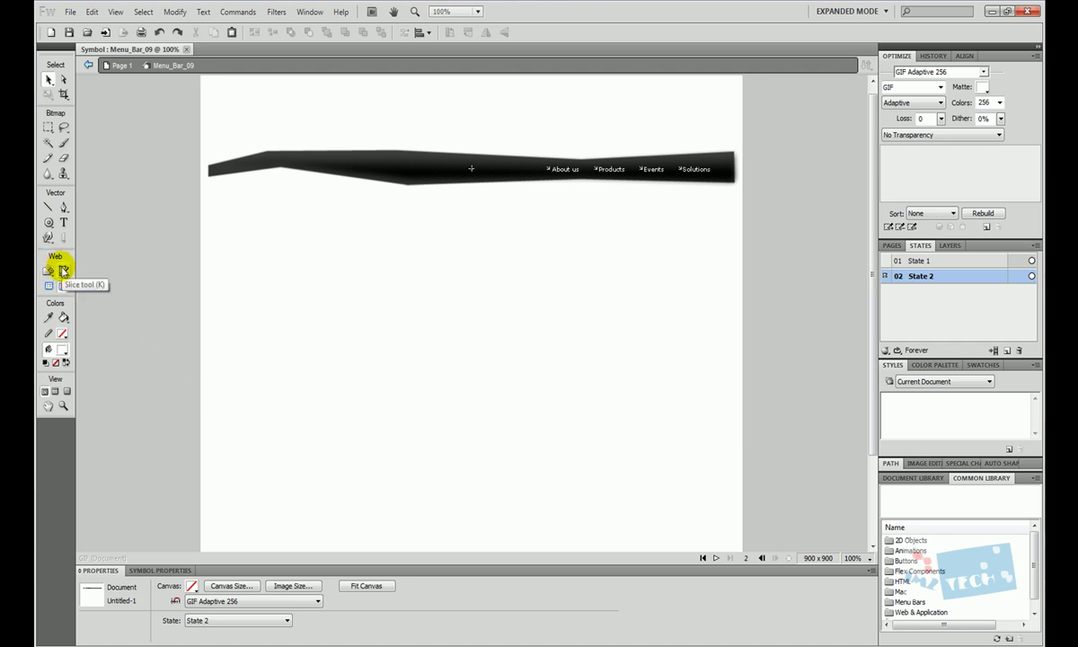
# Step: Draw web slices over the menu items with the Slice tool and start a link for the Solutions slice
pyautogui.click(64, 271)
pyautogui.moveTo(540, 153); pyautogui.dragTo(718, 185)
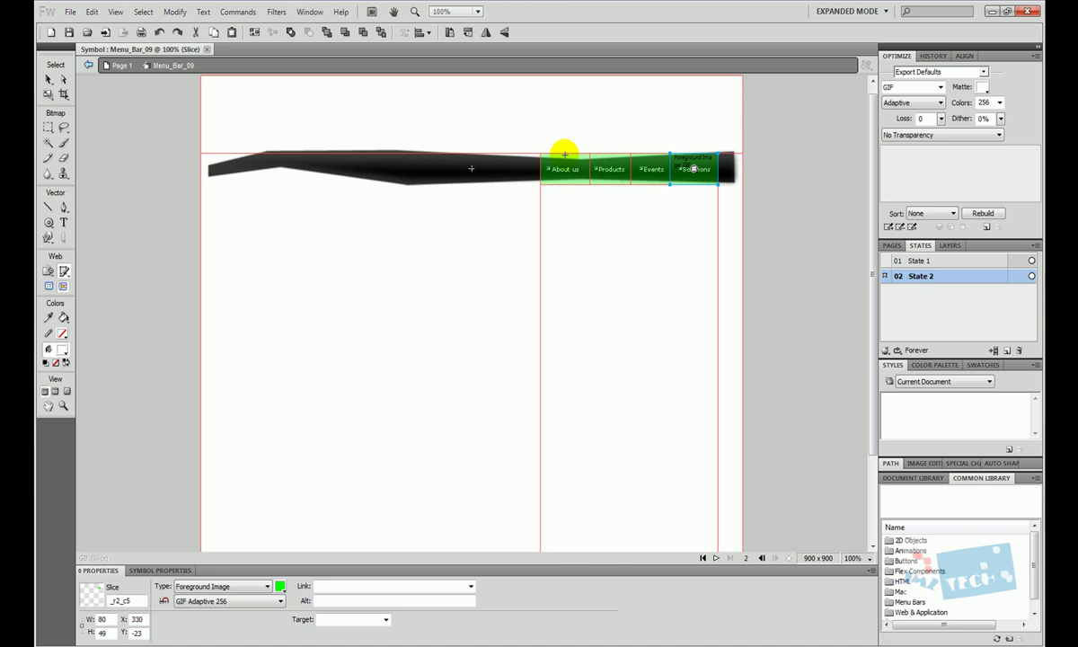
pyautogui.click(50, 79)
pyautogui.click(692, 170)
pyautogui.click(336, 585)
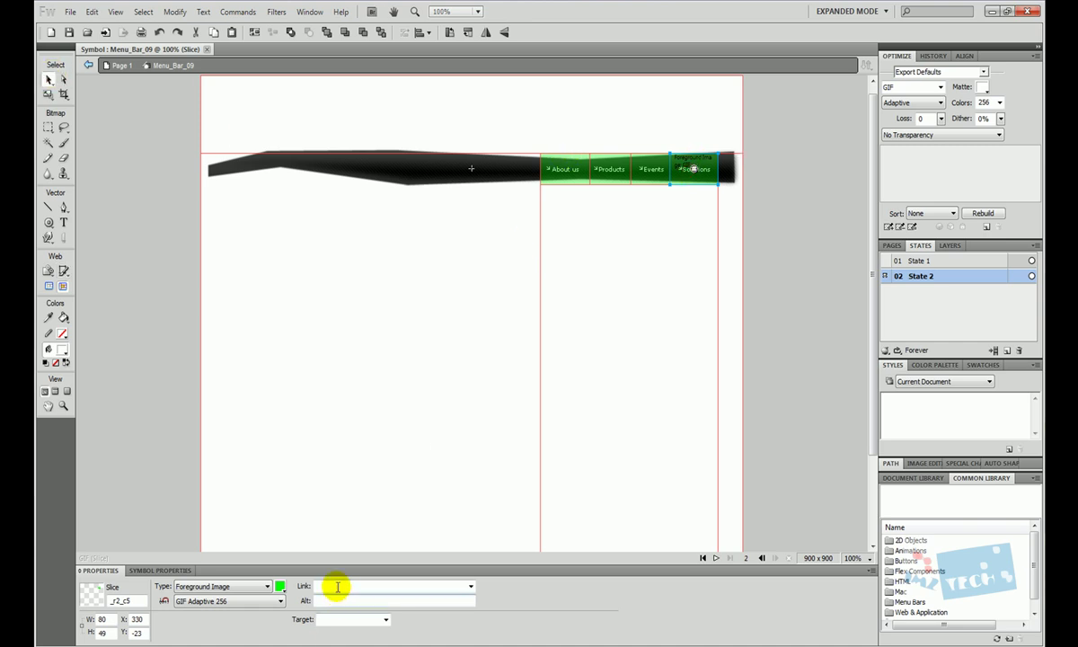
pyautogui.click(47, 79)
pyautogui.click(348, 487)
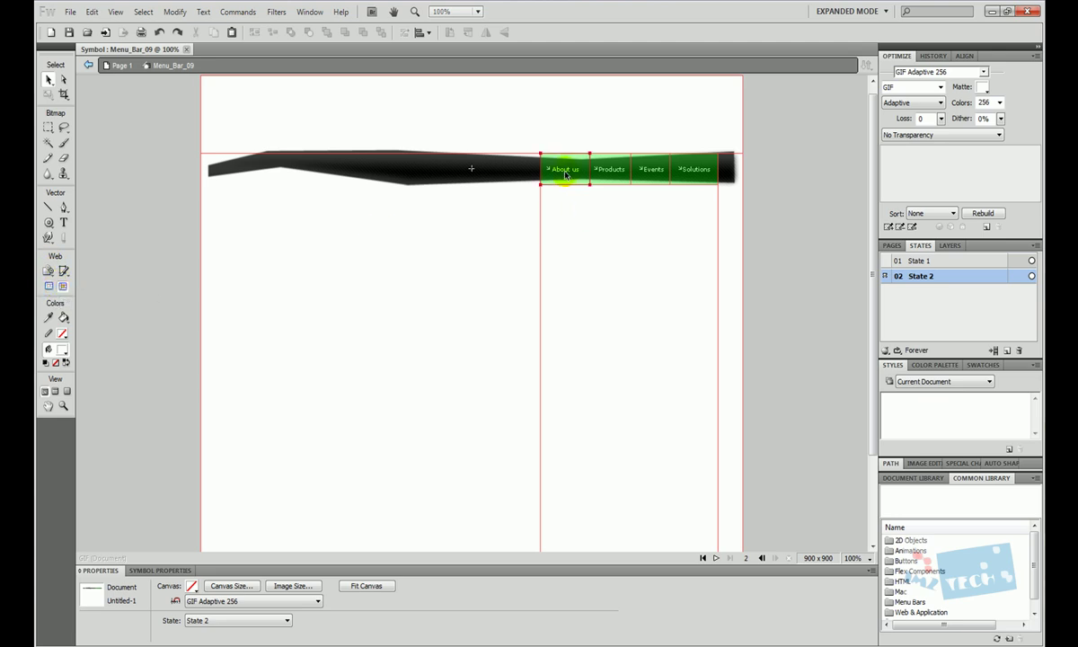
pyautogui.click(50, 288)
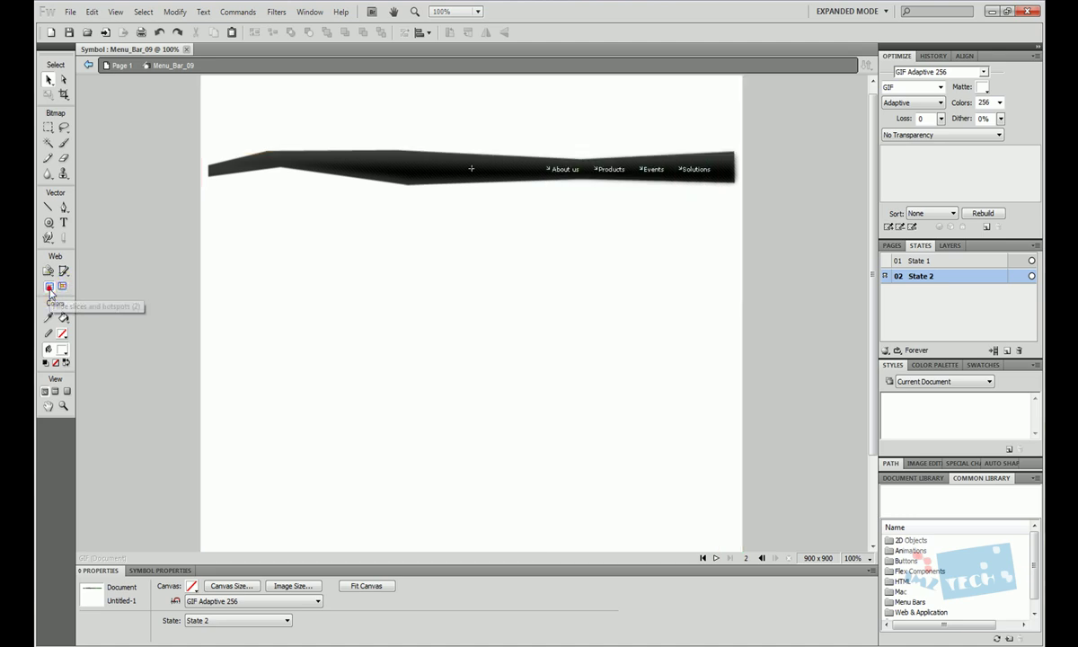
pyautogui.click(566, 171)
pyautogui.doubleClick(566, 171)
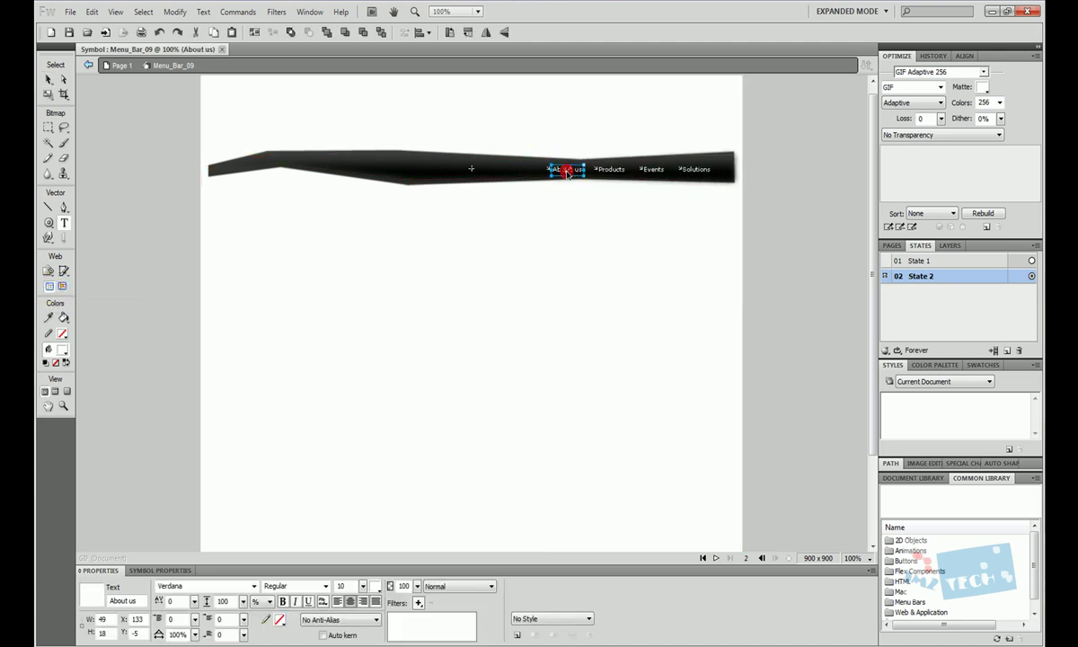
pyautogui.click(557, 229)
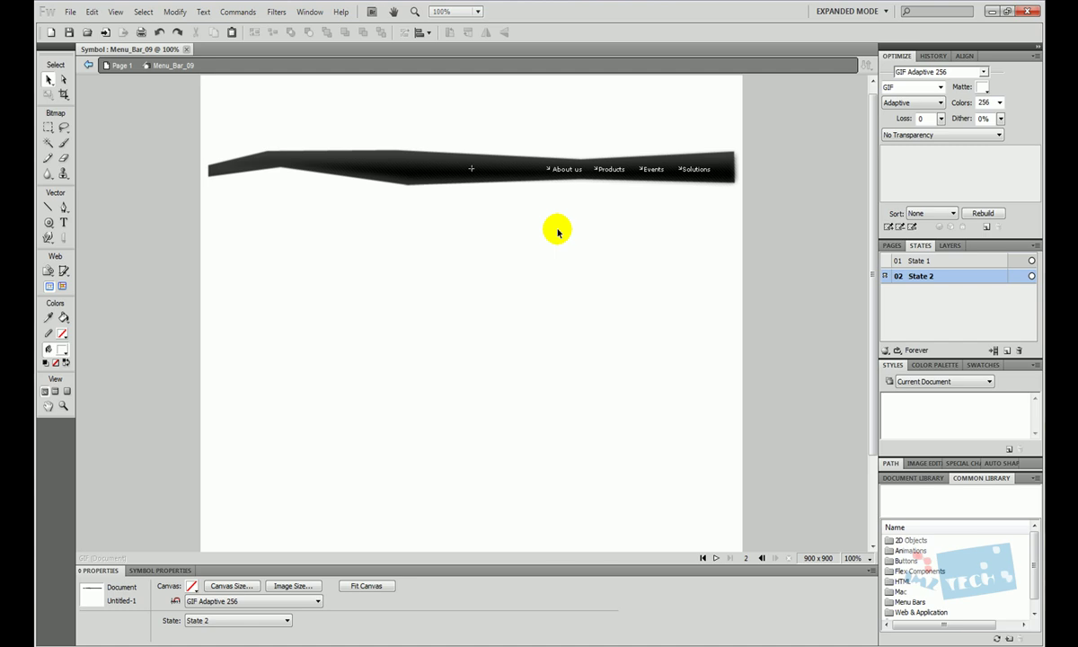
pyautogui.click(918, 261)
pyautogui.click(920, 276)
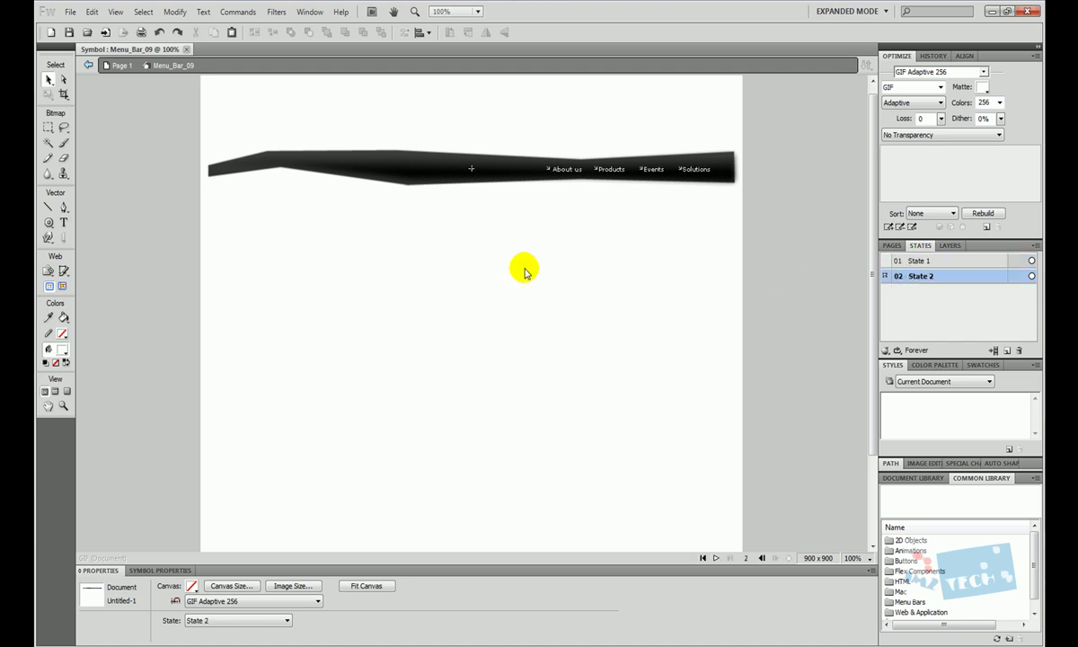
pyautogui.click(63, 286)
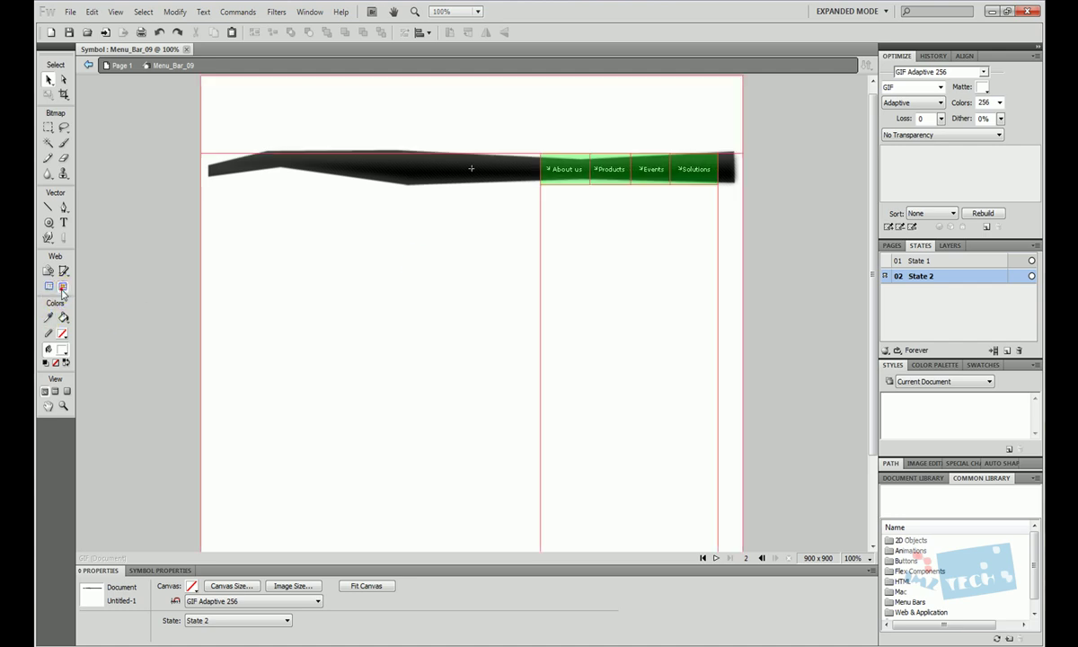
# Step: Add Simple Rollover Behavior to the About us, Products, Events and Solutions slices
pyautogui.click(555, 165)
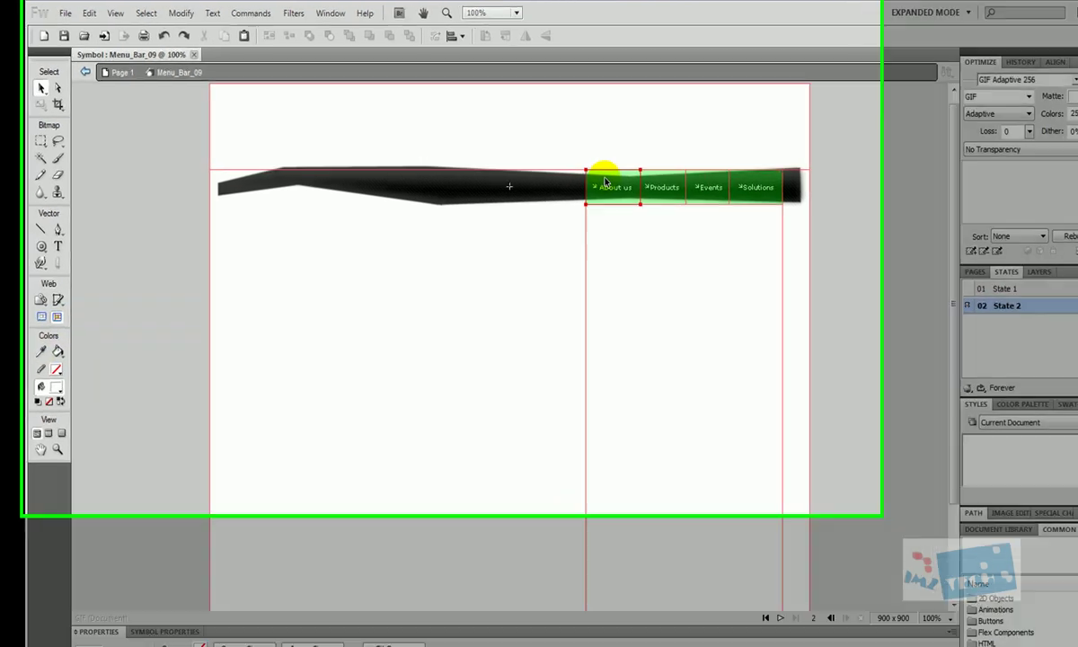
pyautogui.rightClick(557, 165)
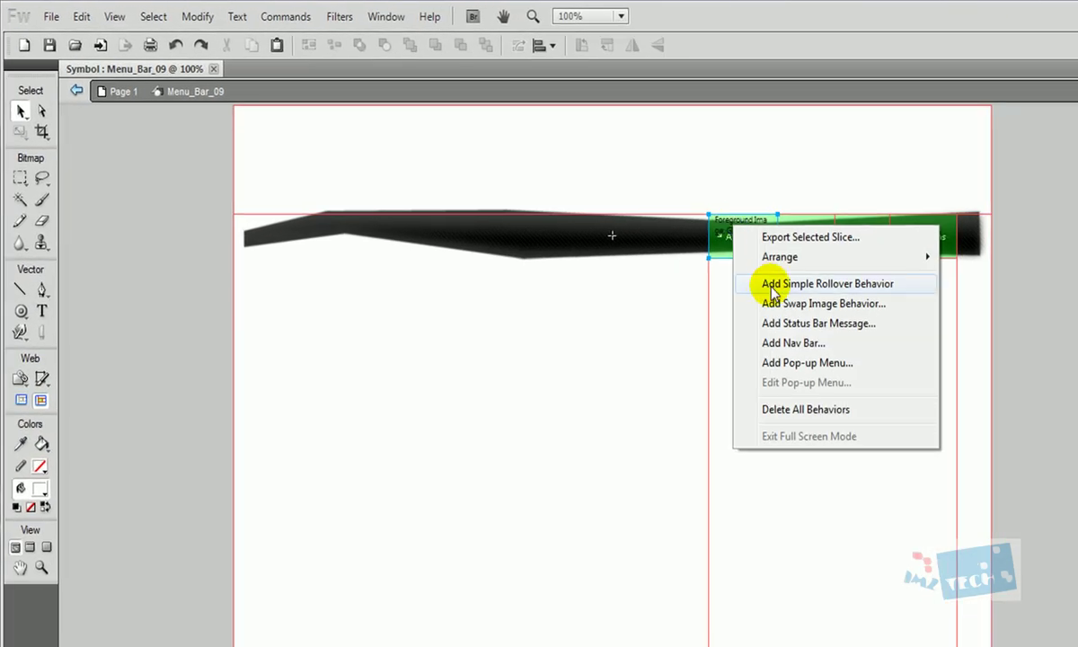
pyautogui.click(773, 286)
pyautogui.click(808, 236)
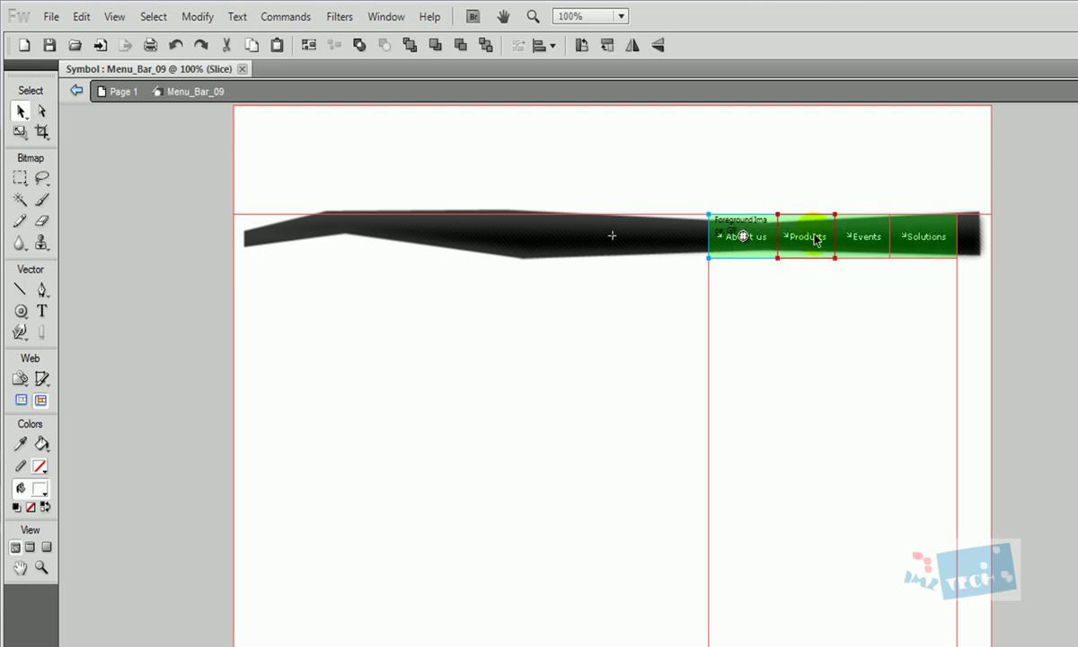
pyautogui.rightClick(814, 237)
pyautogui.click(852, 292)
pyautogui.rightClick(865, 252)
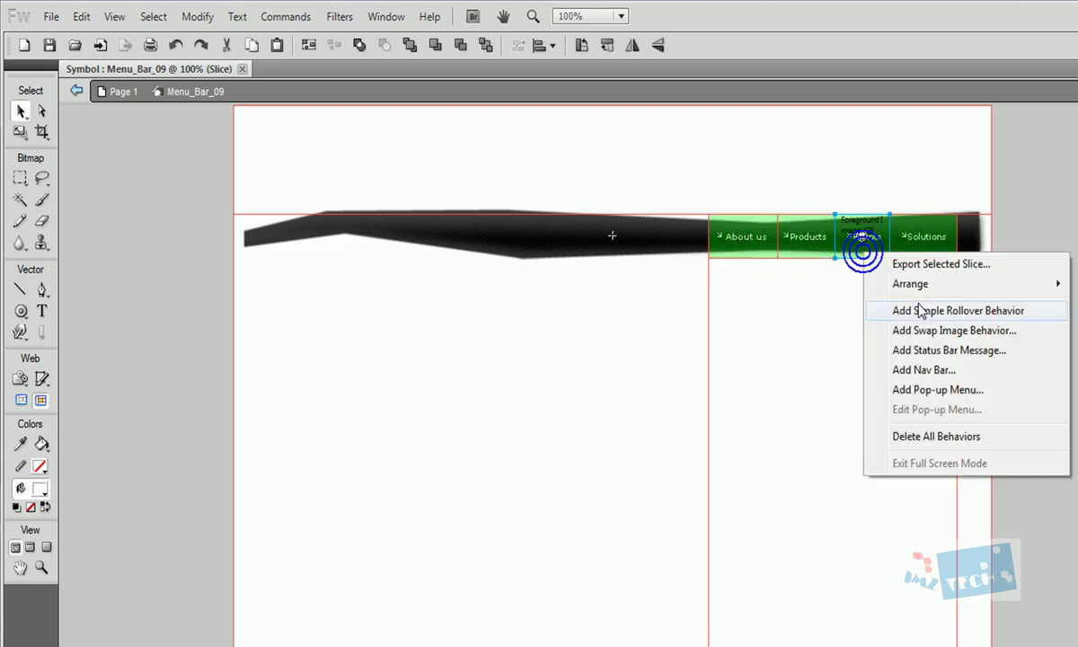
pyautogui.click(916, 308)
pyautogui.rightClick(932, 238)
pyautogui.click(970, 296)
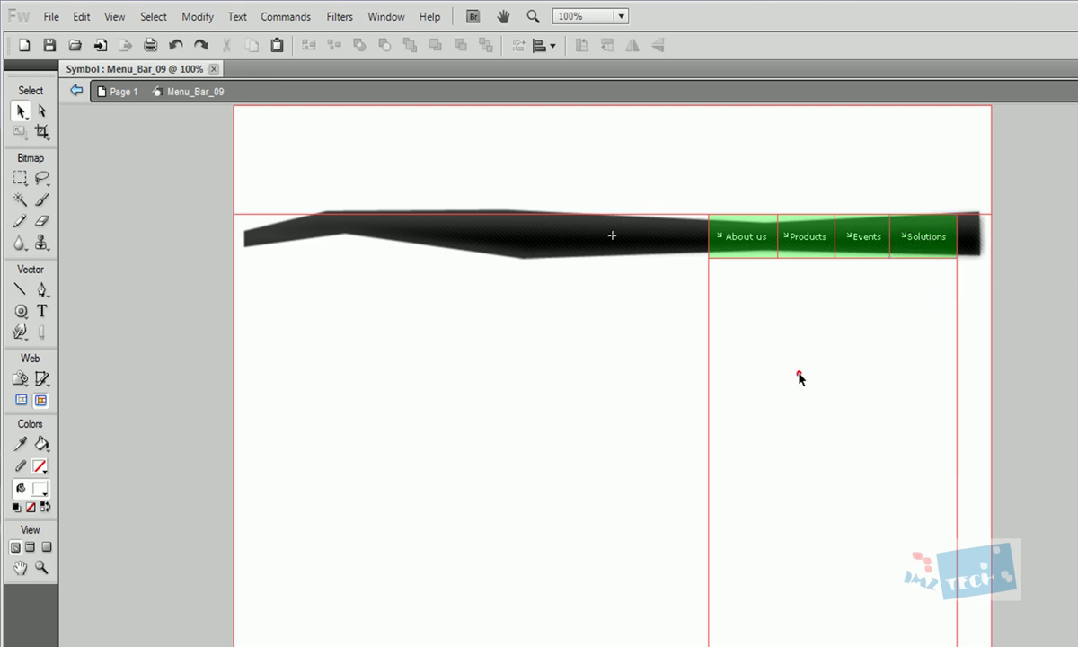
pyautogui.click(124, 92)
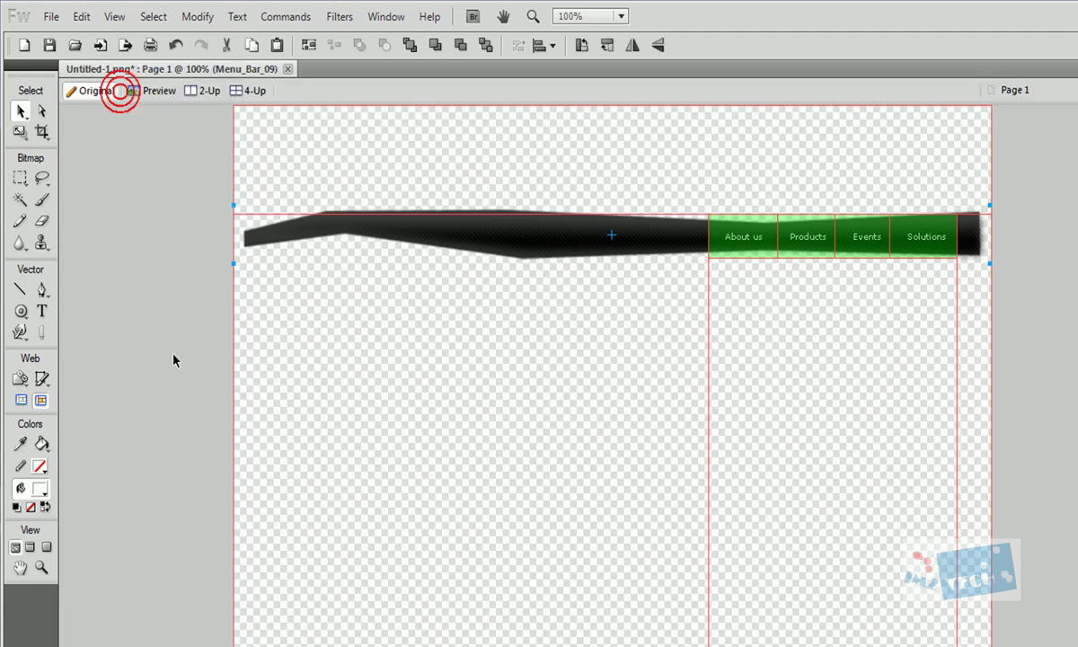
pyautogui.click(146, 91)
pyautogui.click(21, 400)
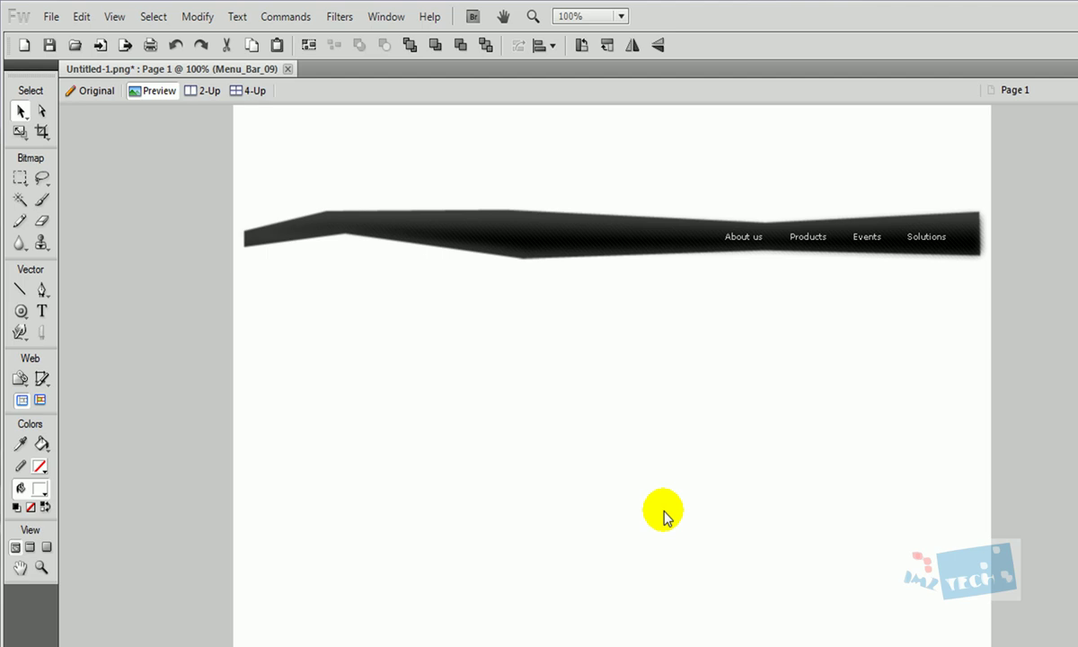
pyautogui.click(97, 94)
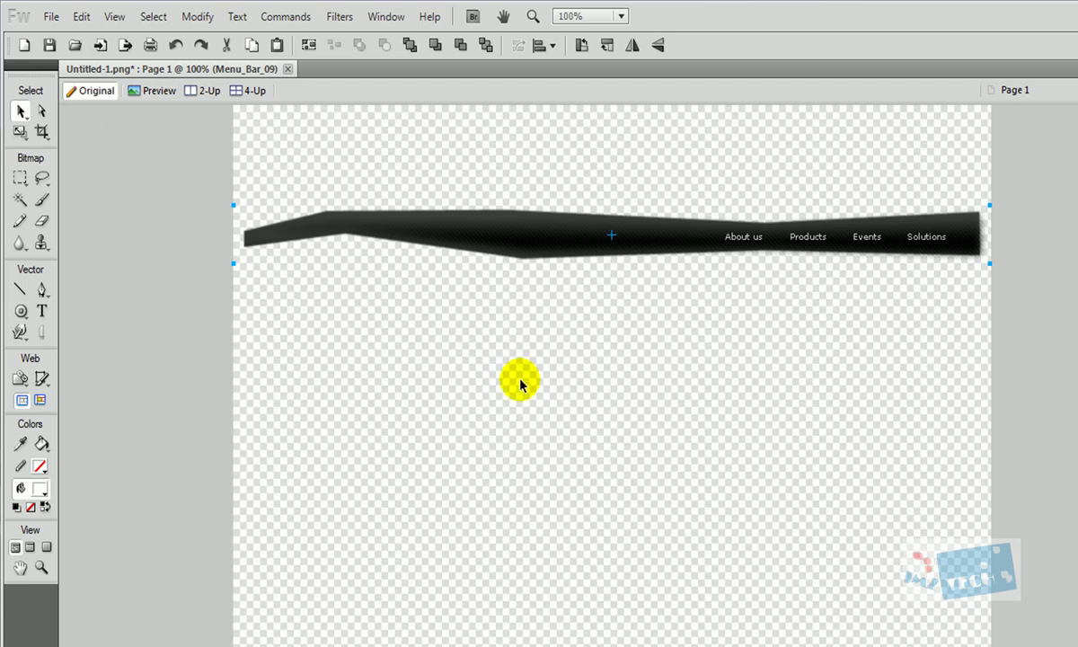
pyautogui.doubleClick(545, 239)
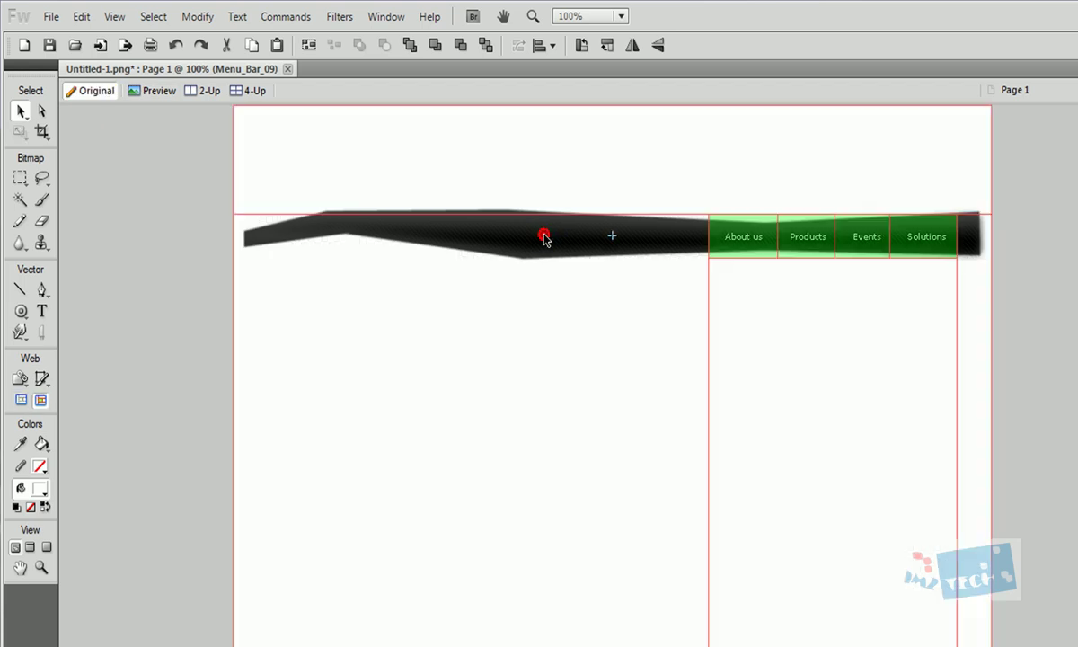
# Step: Hide slices, switch to State 2, and set the Pen tool to no fill with a white stroke
pyautogui.click(22, 401)
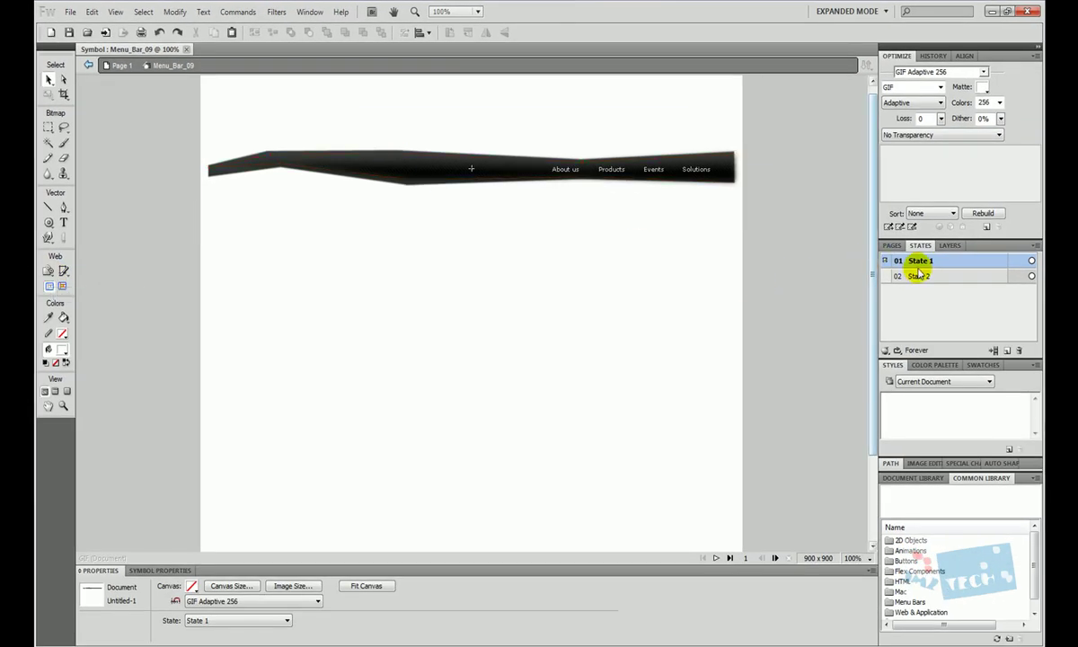
pyautogui.click(919, 276)
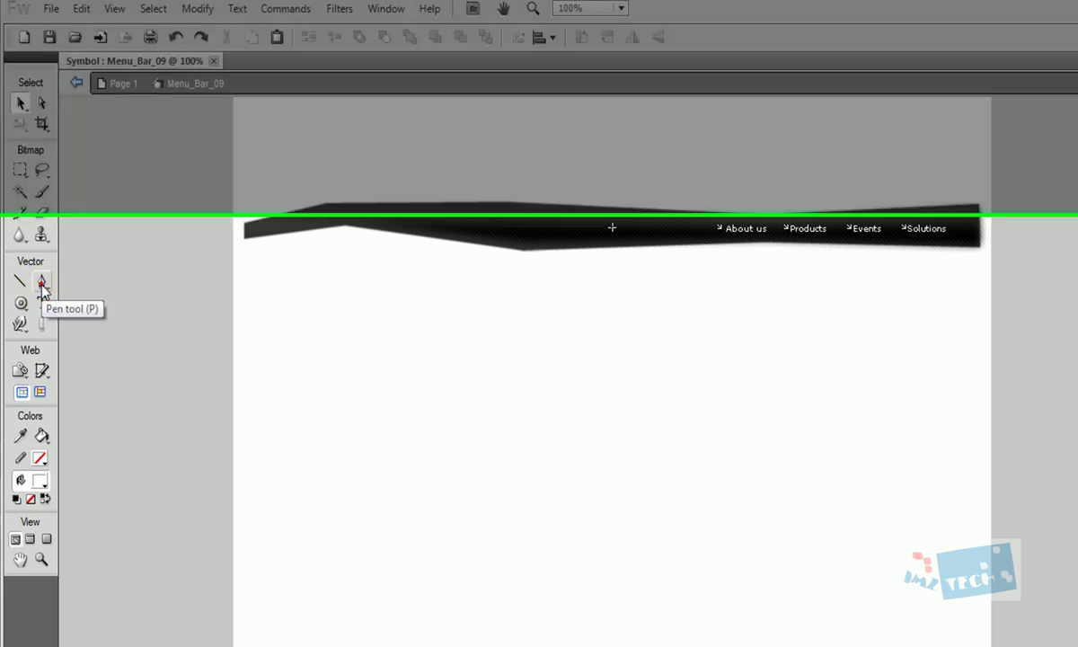
pyautogui.click(41, 284)
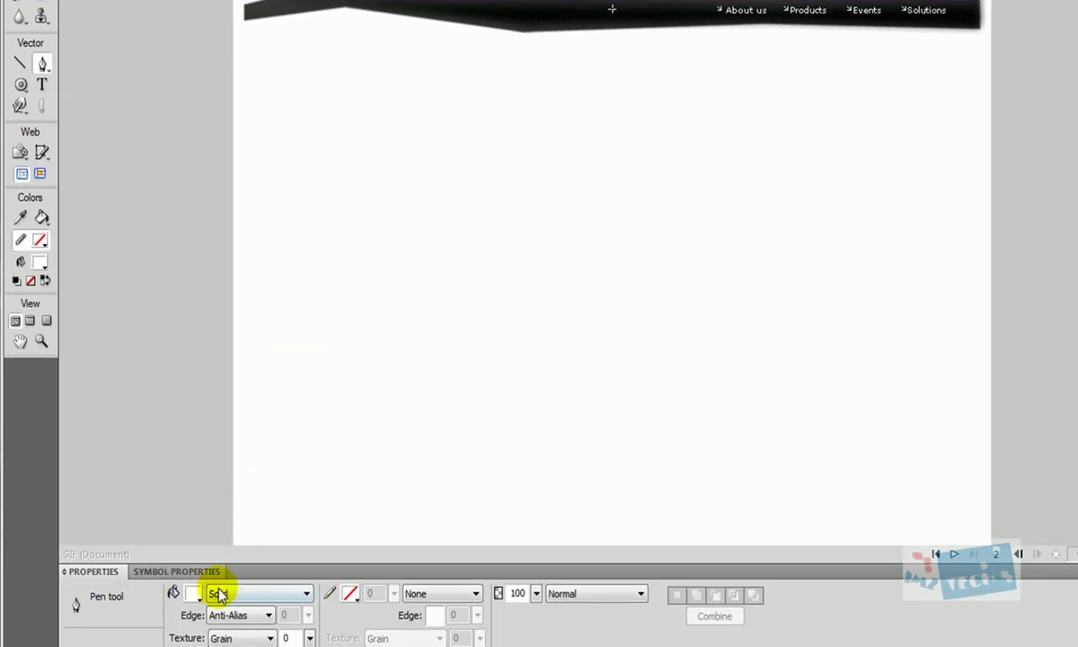
pyautogui.click(199, 595)
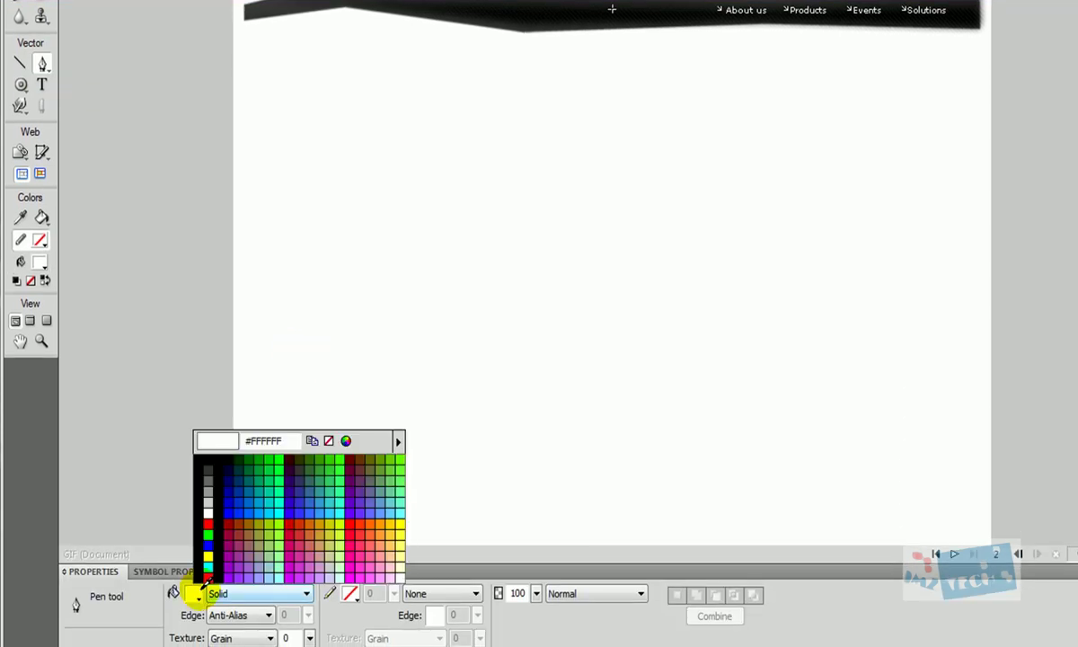
pyautogui.click(330, 441)
pyautogui.click(350, 593)
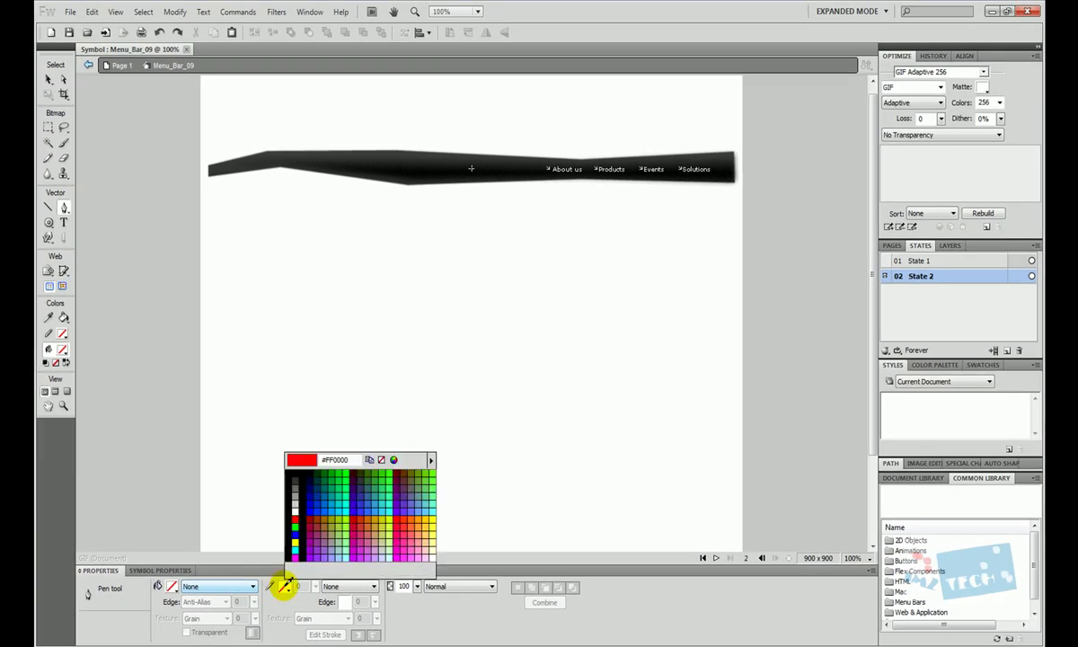
pyautogui.click(295, 511)
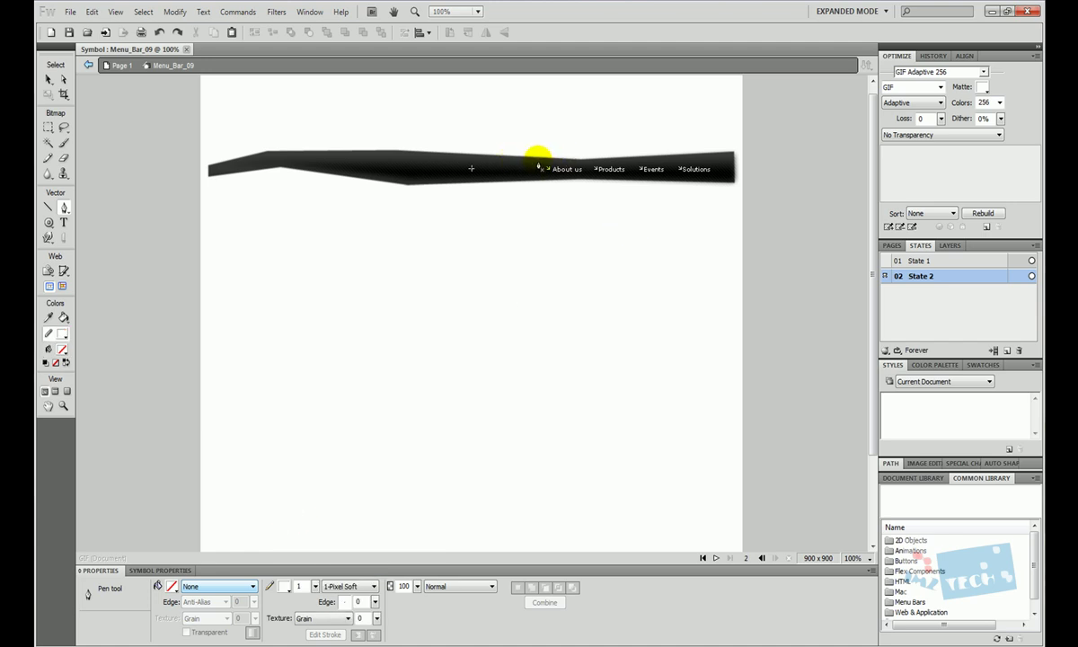
# Step: Draw white outline boxes around the About us and Products labels with the Pen tool
pyautogui.moveTo(540, 163); pyautogui.dragTo(540, 183)
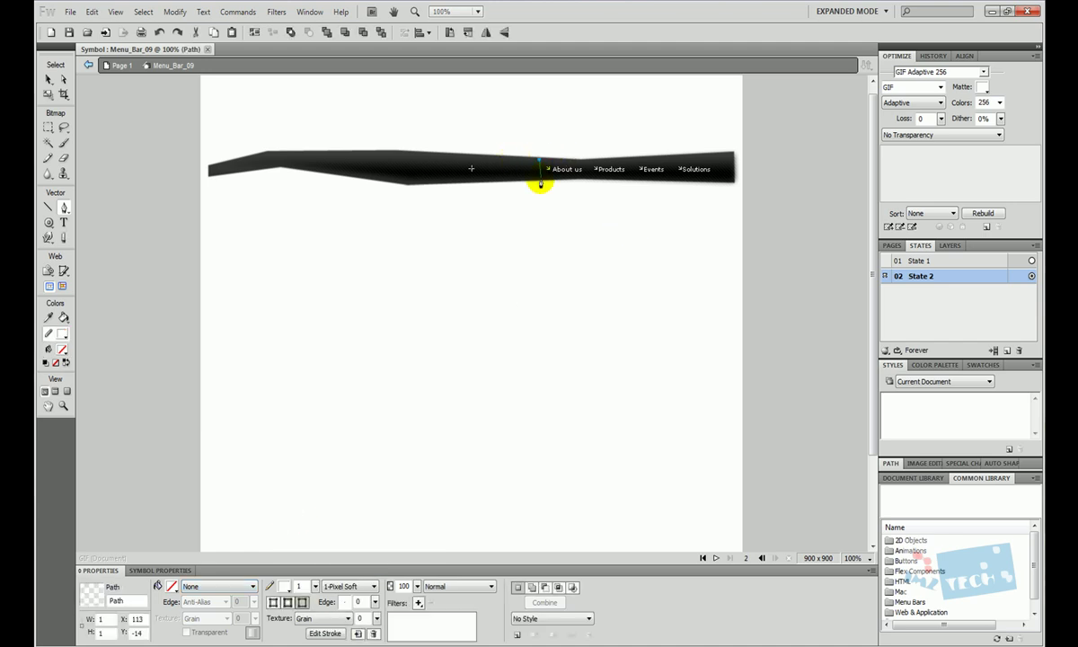
pyautogui.click(540, 175)
pyautogui.click(584, 175)
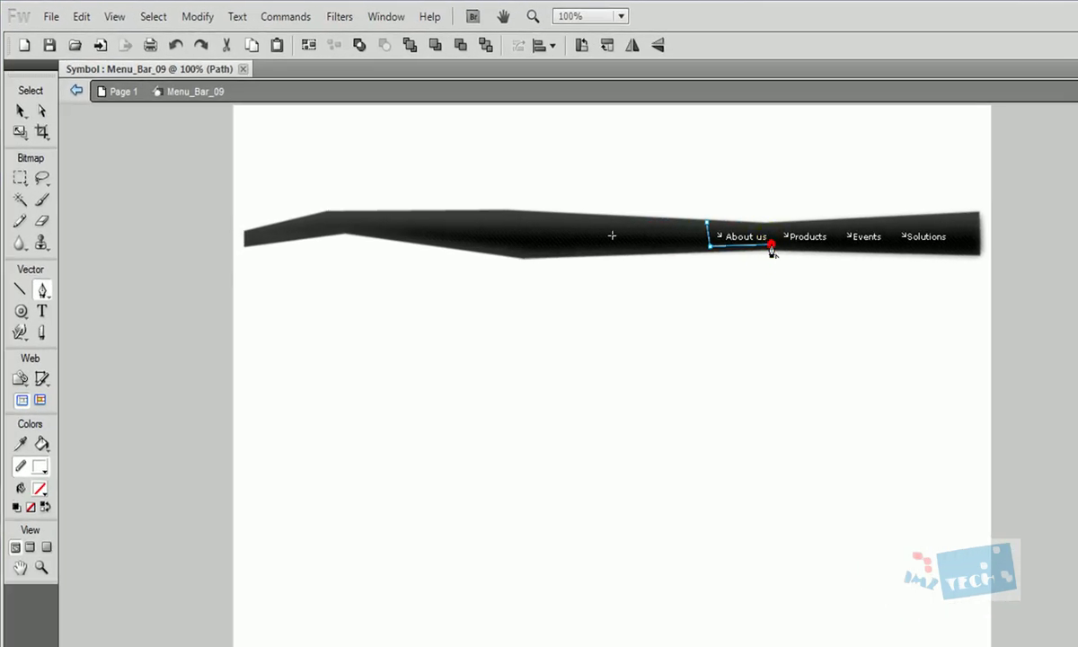
pyautogui.click(707, 221)
pyautogui.moveTo(776, 223); pyautogui.dragTo(780, 251)
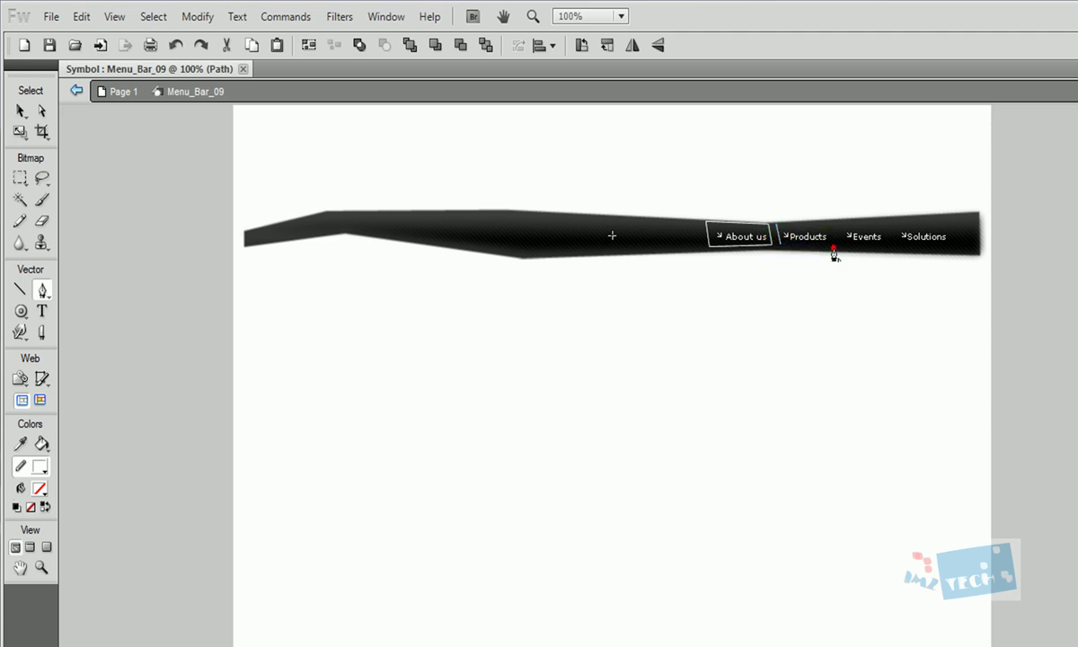
pyautogui.click(833, 249)
pyautogui.click(775, 224)
# Step: Draw white outline boxes around the Events and Solutions labels
pyautogui.moveTo(839, 219); pyautogui.dragTo(842, 256)
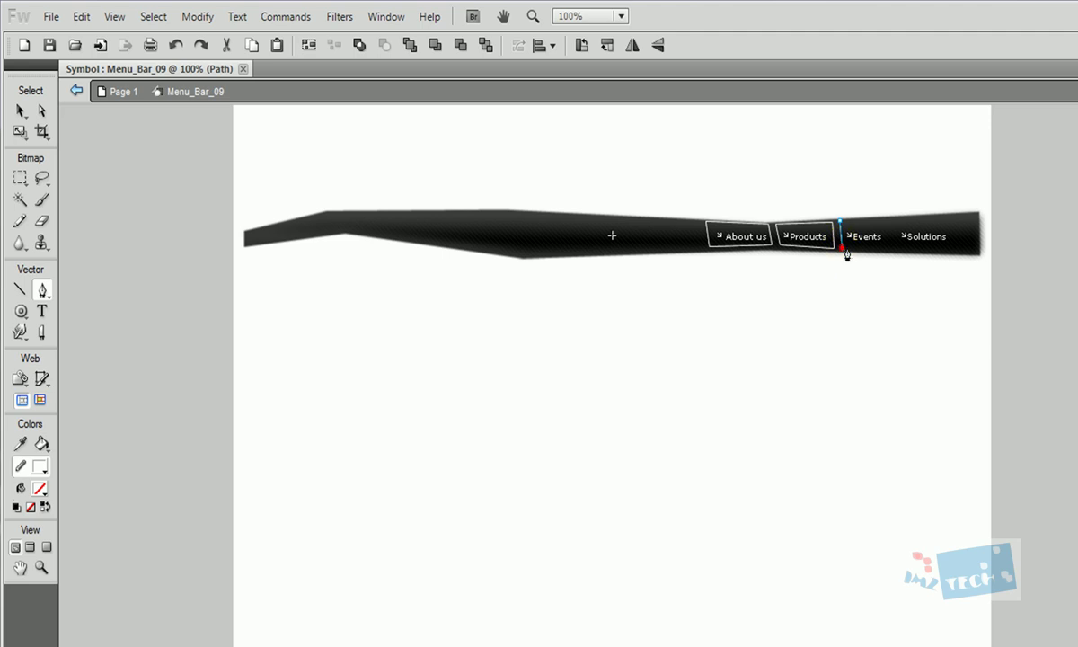
pyautogui.click(886, 221)
pyautogui.click(839, 221)
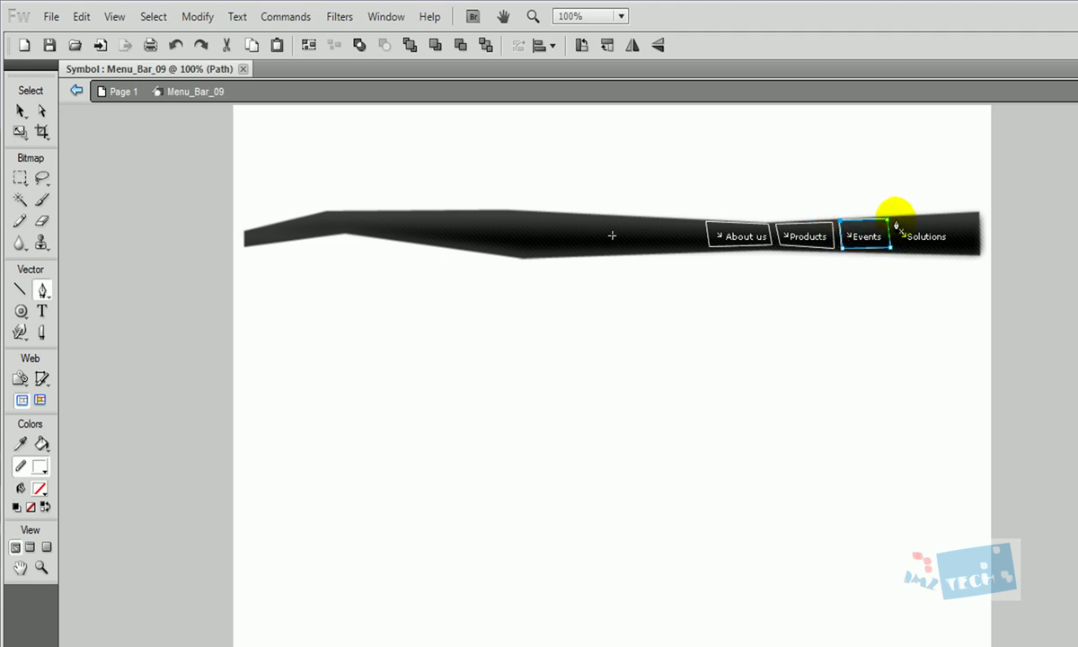
pyautogui.moveTo(895, 219); pyautogui.dragTo(899, 255)
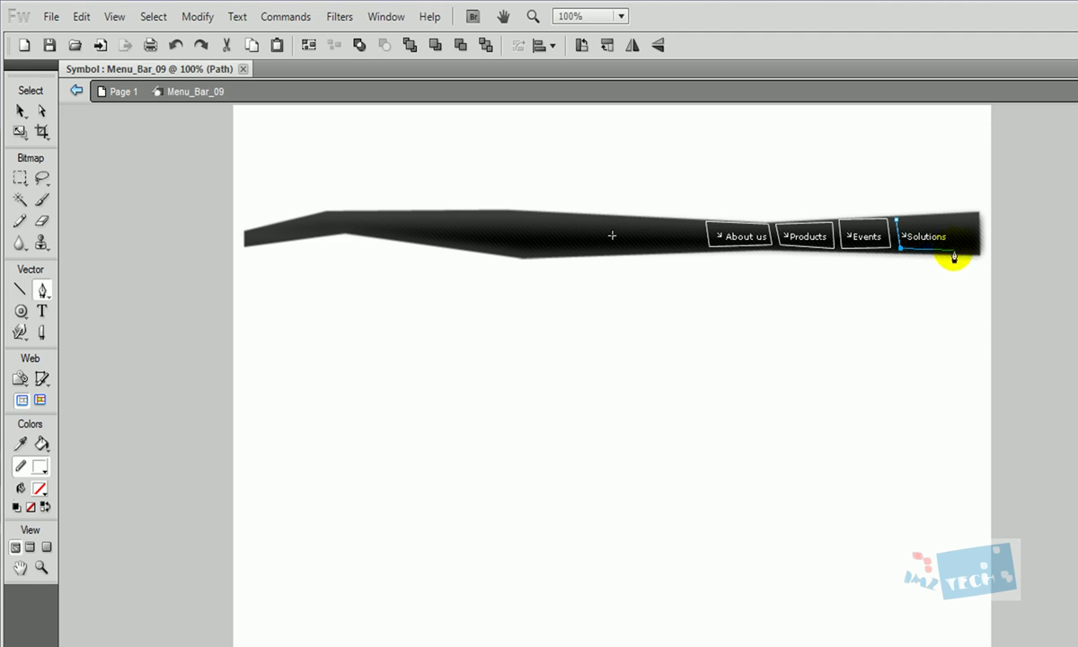
pyautogui.click(896, 215)
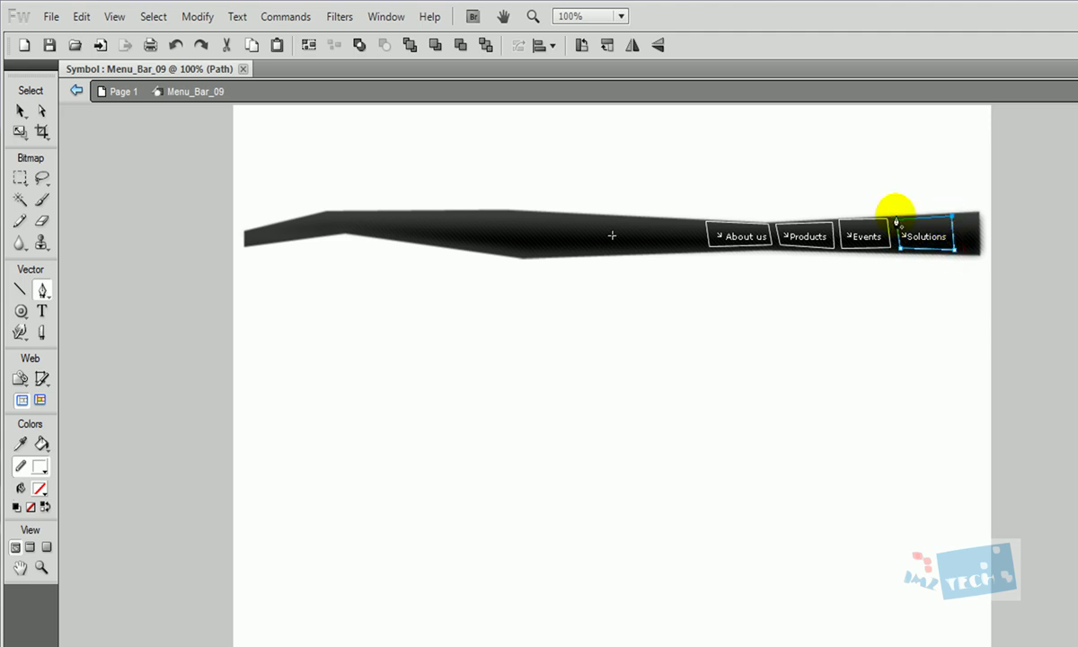
# Step: Show the slices again and zoom in on the four menu slices
pyautogui.click(40, 400)
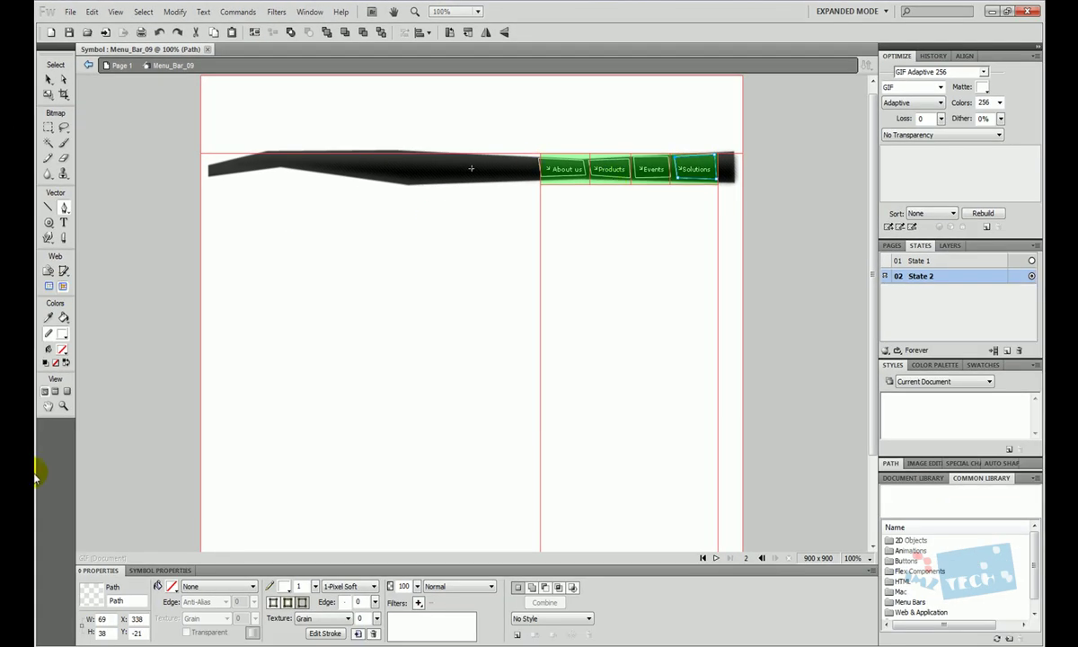
pyautogui.click(63, 405)
pyautogui.moveTo(522, 136); pyautogui.dragTo(724, 232)
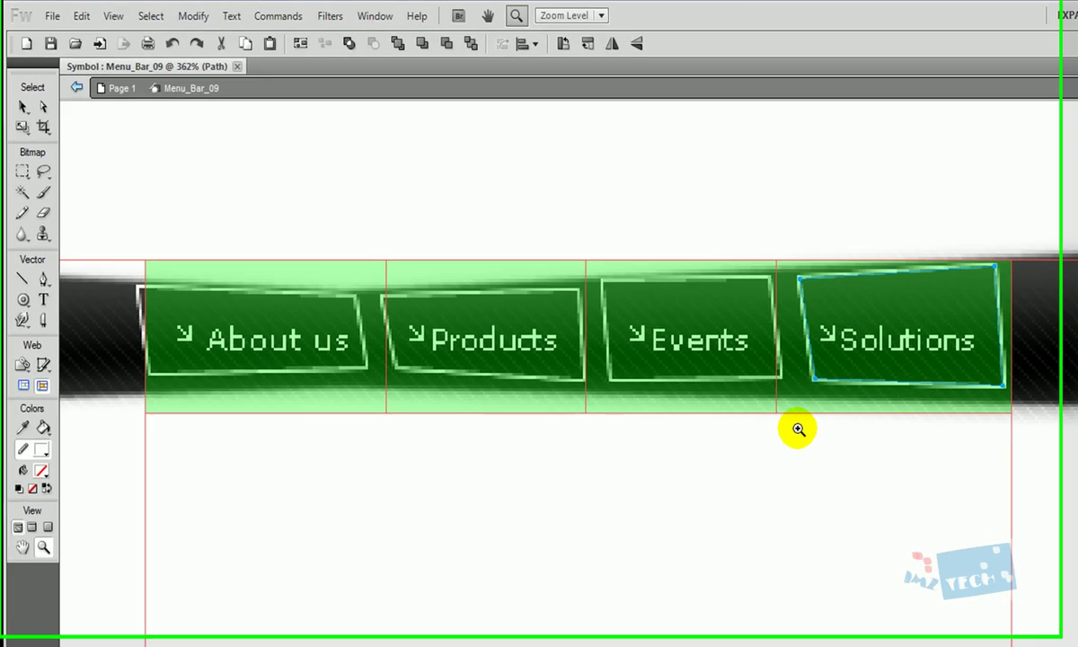
# Step: Resize the About us, Products, Events and Solutions slices around their outlines, then hide slices
pyautogui.click(20, 109)
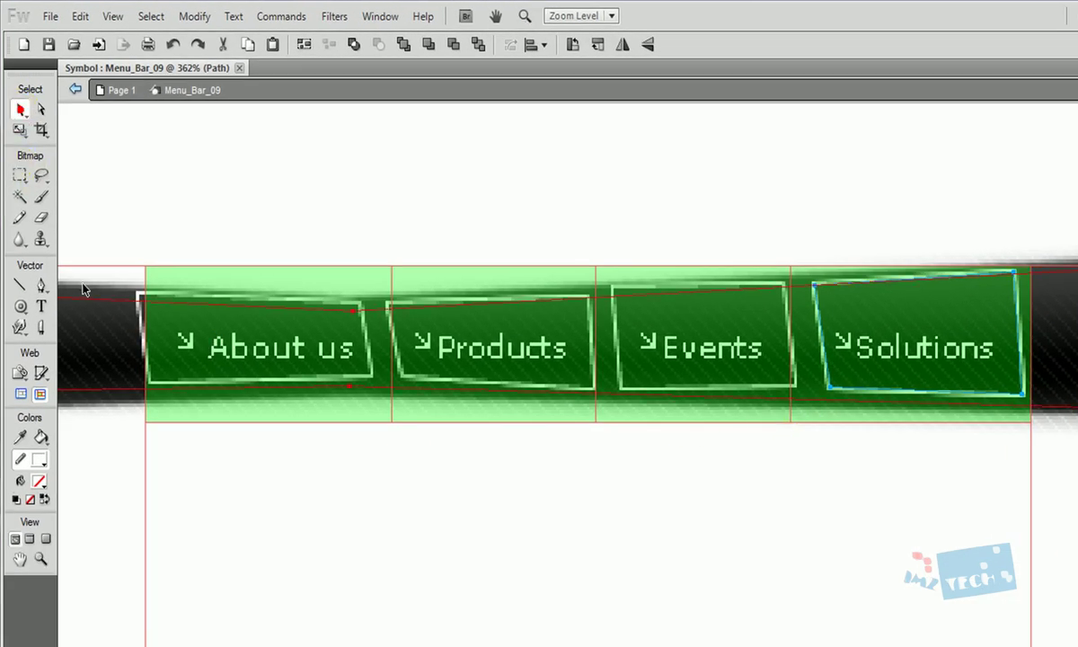
pyautogui.click(146, 323)
pyautogui.moveTo(146, 324); pyautogui.dragTo(124, 326)
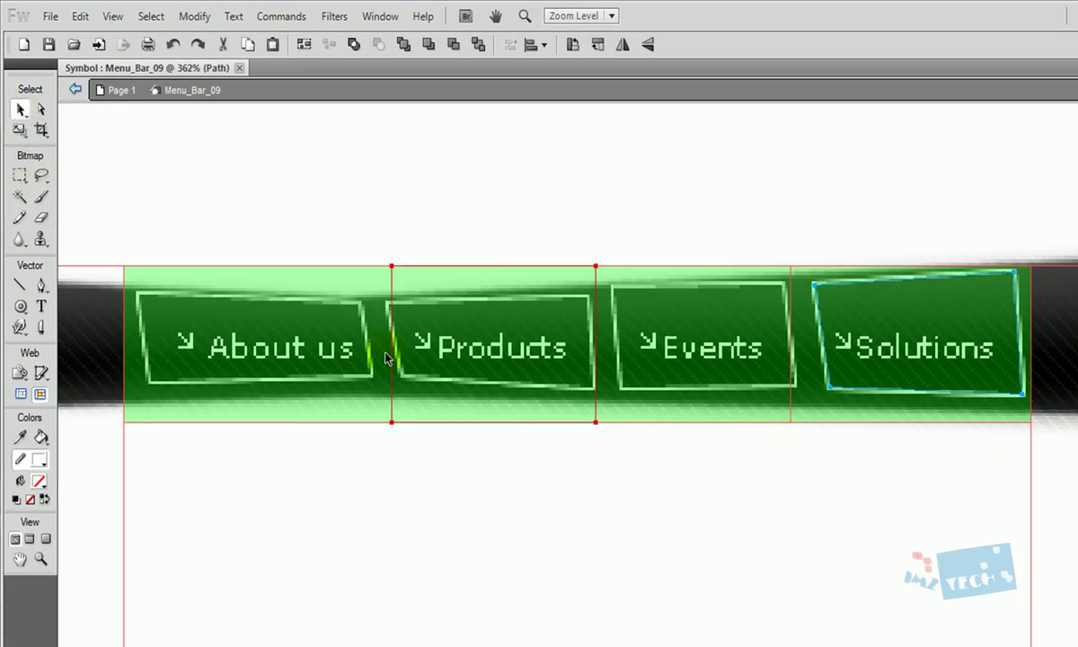
pyautogui.moveTo(390, 359); pyautogui.dragTo(379, 331)
pyautogui.moveTo(595, 332); pyautogui.dragTo(605, 334)
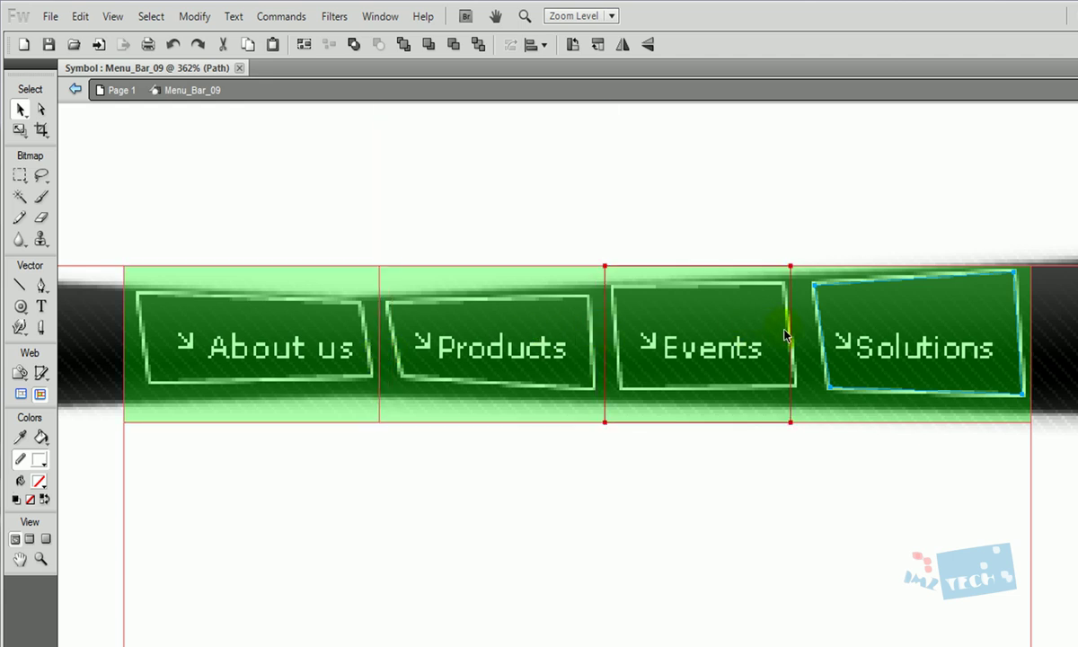
pyautogui.moveTo(787, 334); pyautogui.dragTo(802, 338)
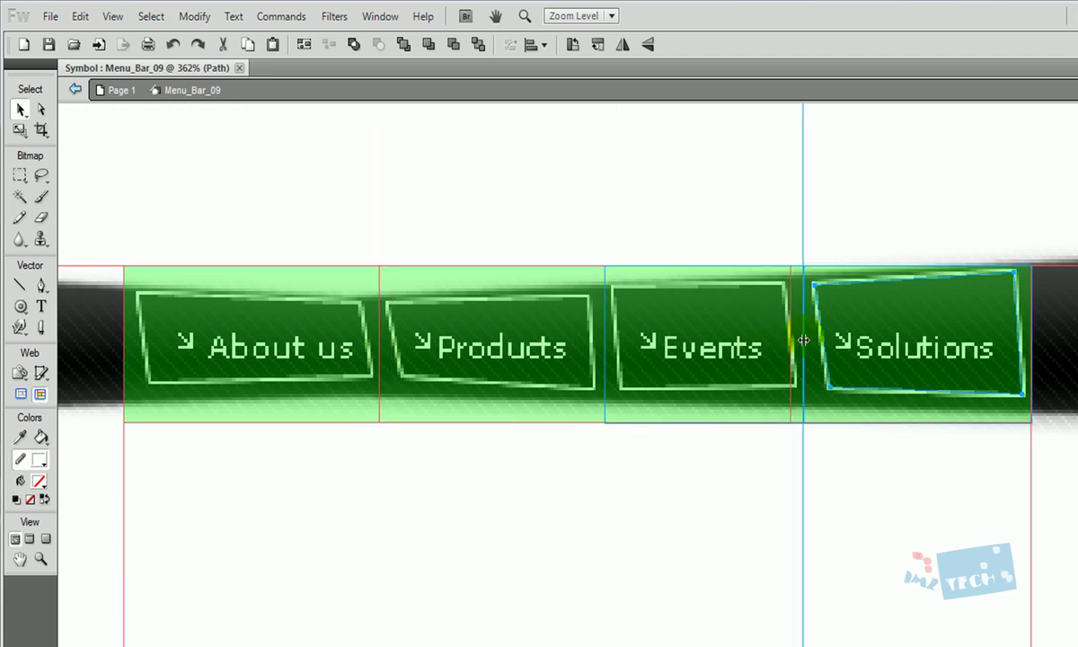
pyautogui.click(752, 592)
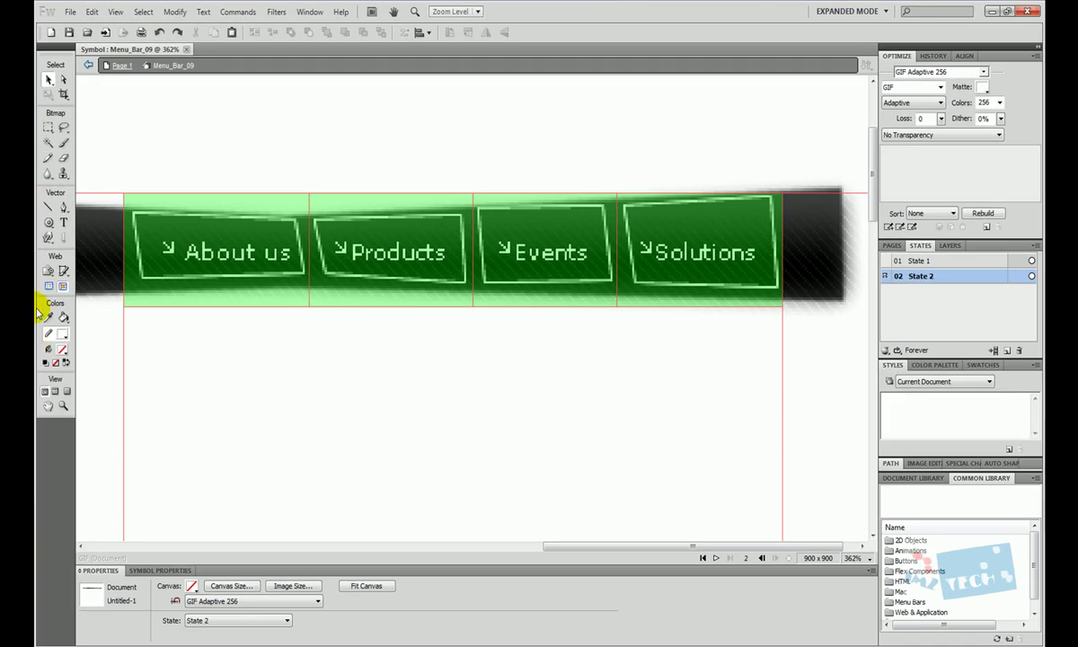
pyautogui.click(31, 353)
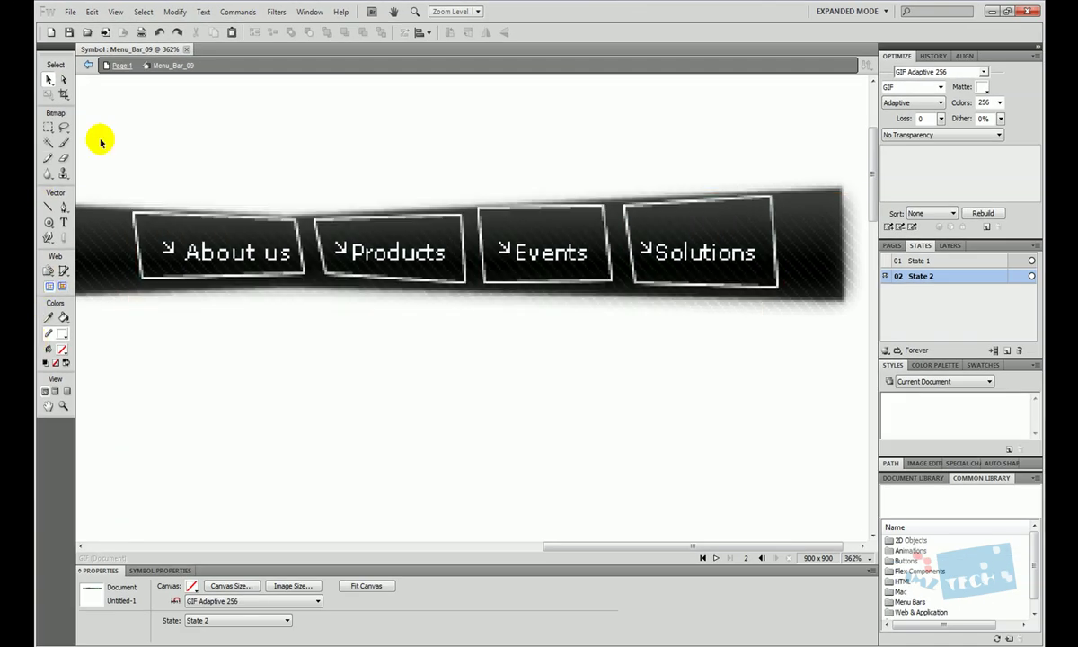
# Step: Return to Page 1, preview the rollovers, and zoom to Fit All then onto the menu bar
pyautogui.click(115, 65)
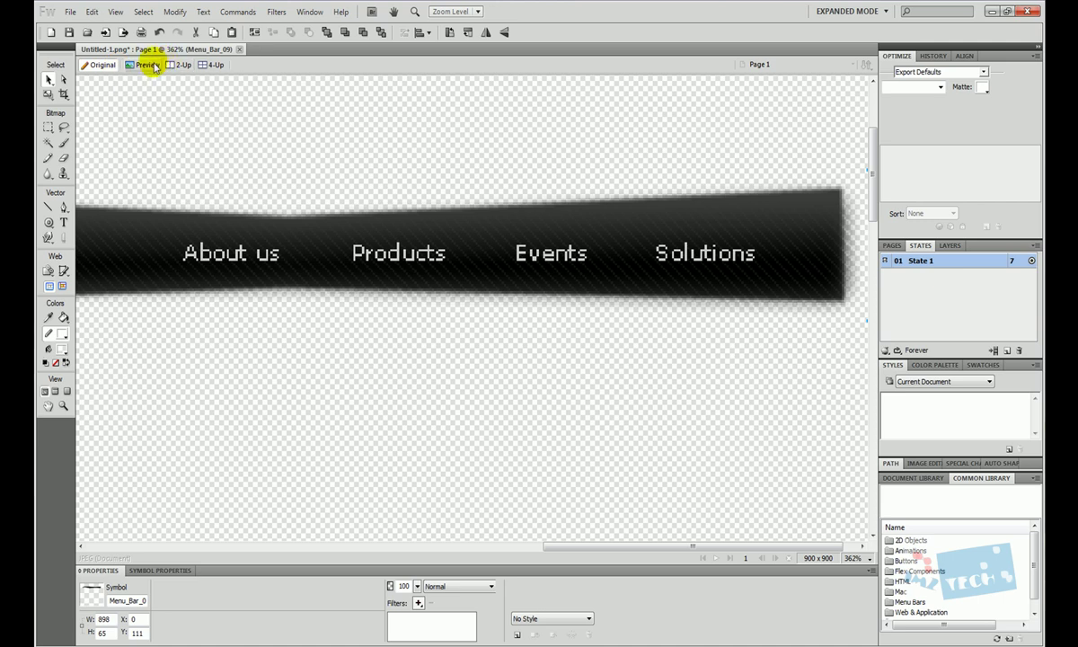
pyautogui.click(146, 65)
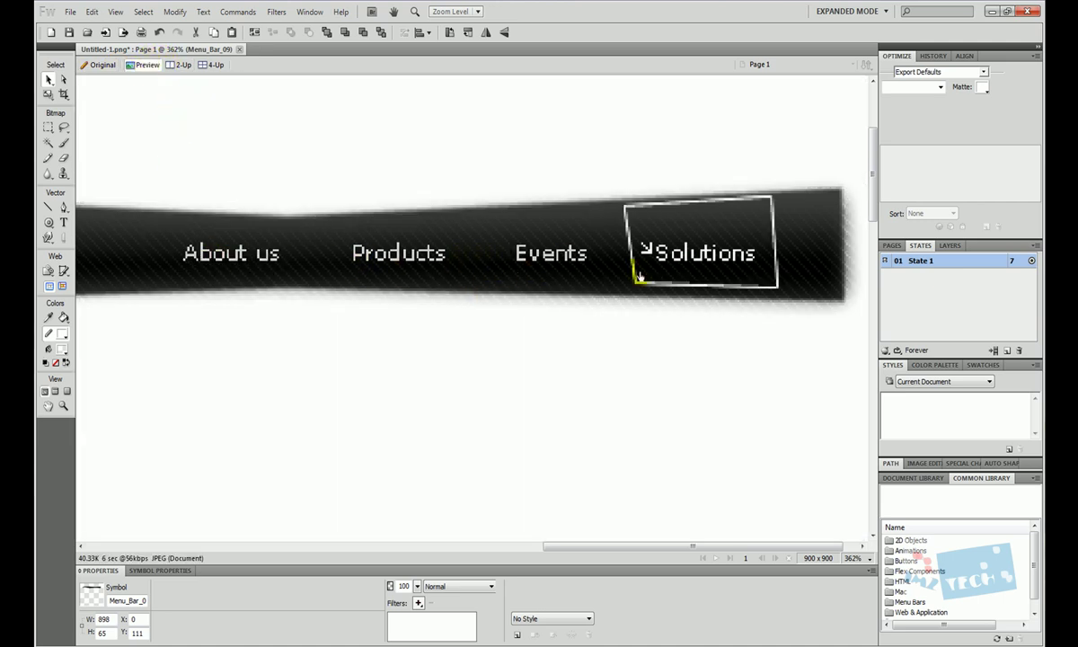
pyautogui.click(66, 405)
pyautogui.rightClick(221, 396)
pyautogui.click(235, 465)
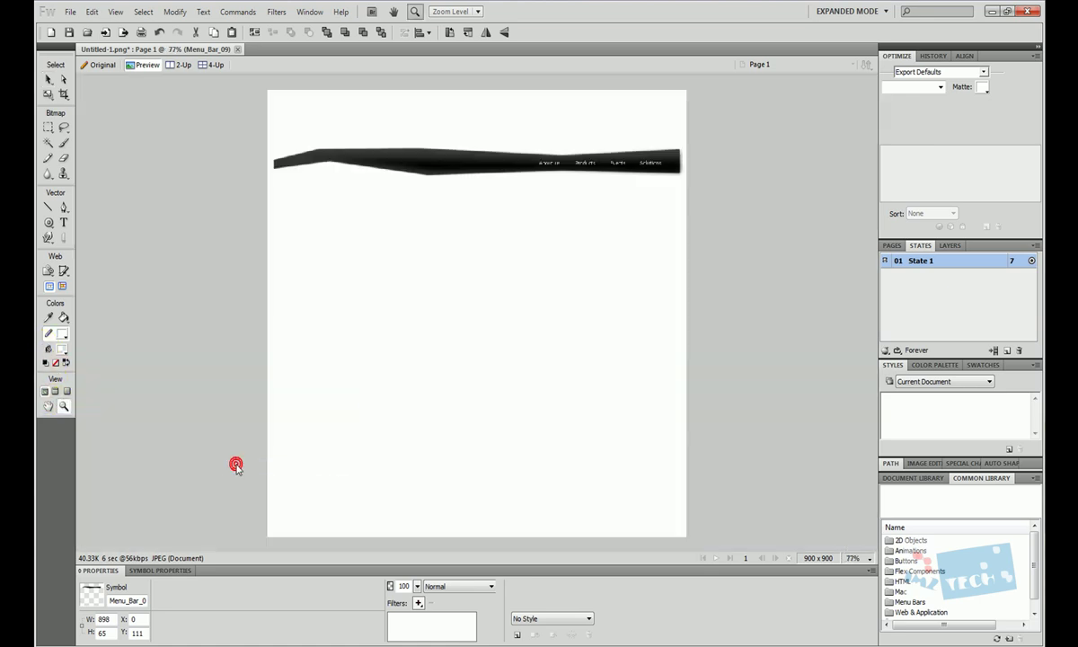
pyautogui.click(523, 153)
pyautogui.click(566, 169)
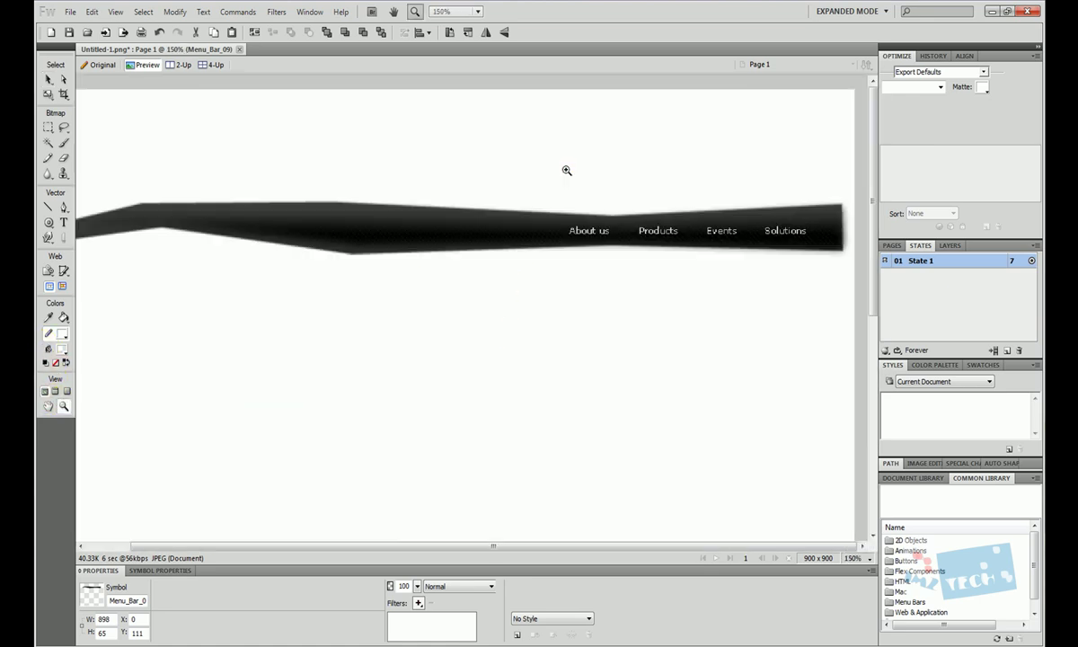
# Step: Switch back to the Pointer tool and save all open documents
pyautogui.click(49, 406)
pyautogui.click(49, 79)
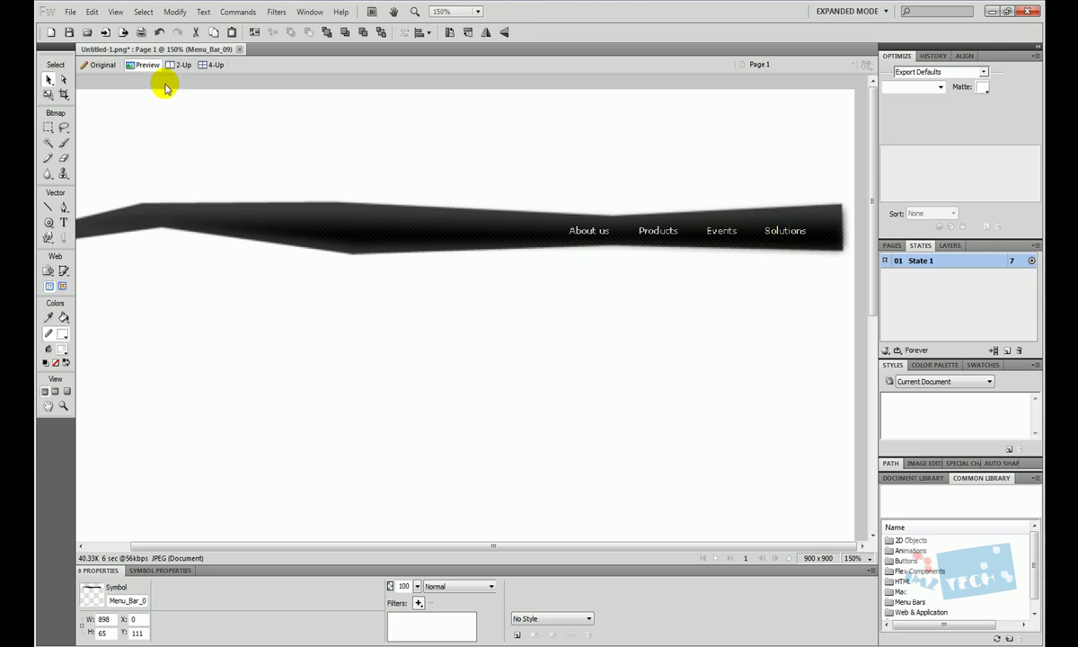
pyautogui.click(70, 12)
pyautogui.click(115, 176)
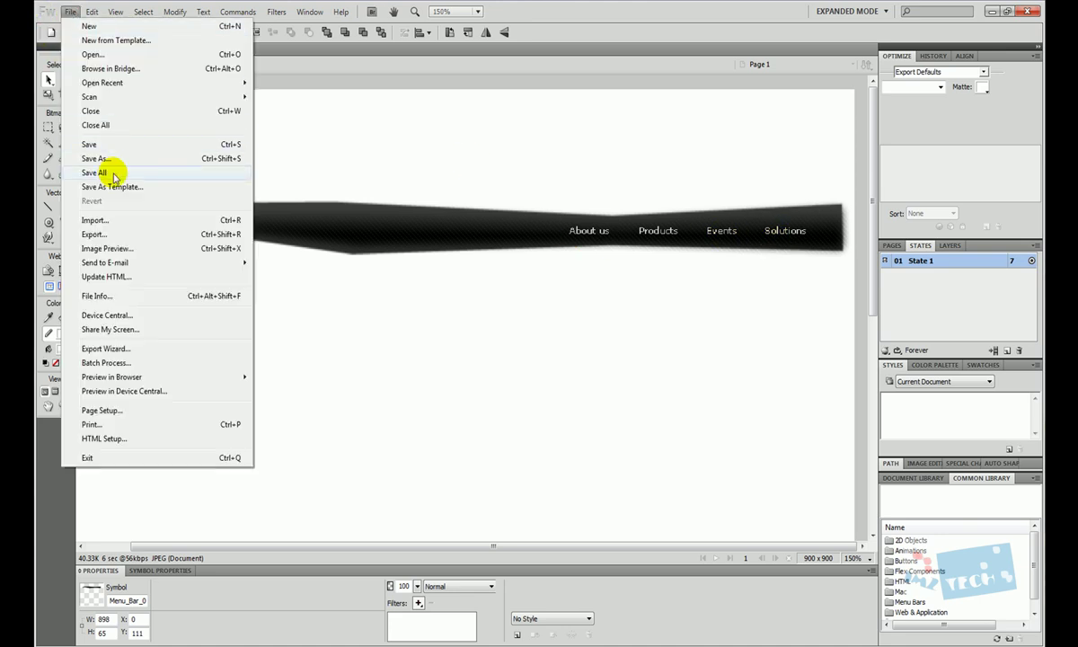
# Step: Export Untitled-1 as HTML and Images to the Desktop
pyautogui.click(112, 236)
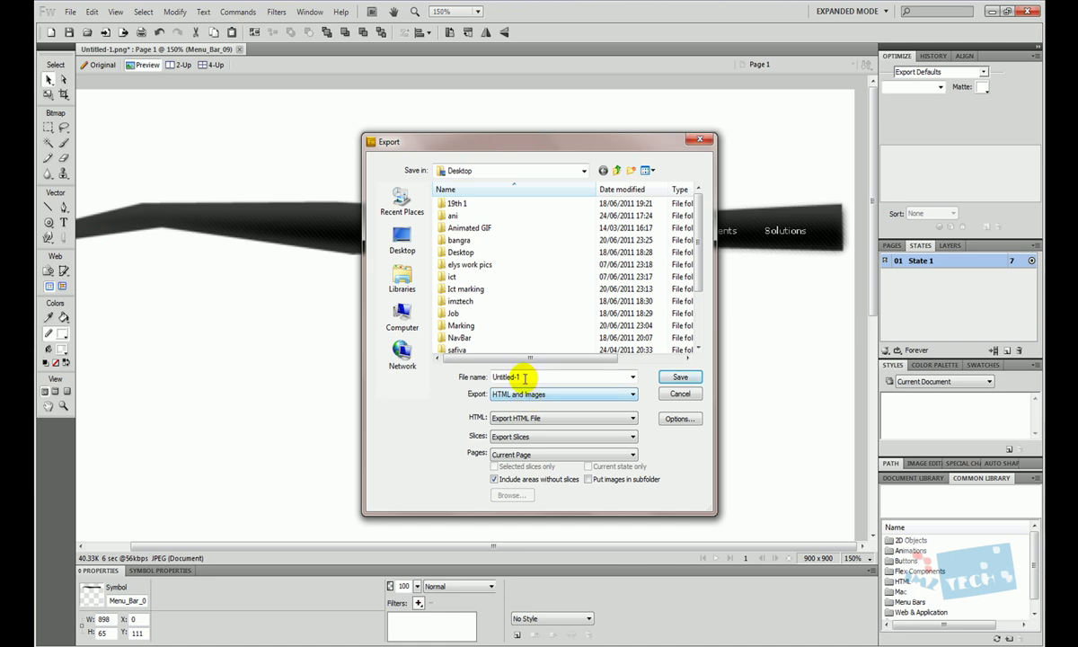
pyautogui.click(539, 399)
pyautogui.click(685, 377)
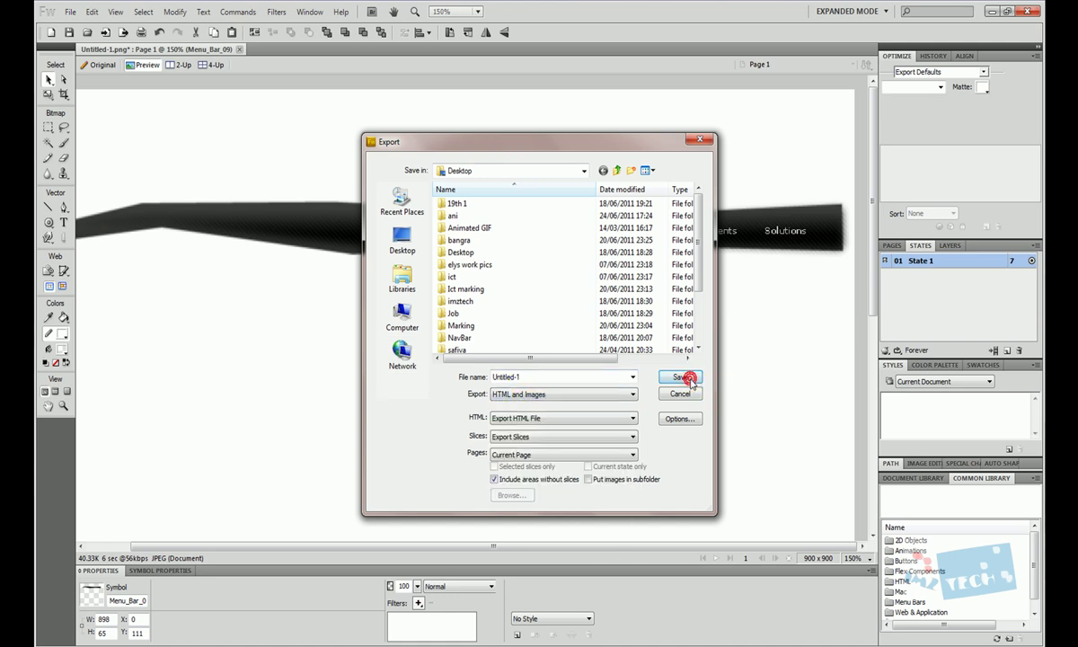
pyautogui.press('super+d')
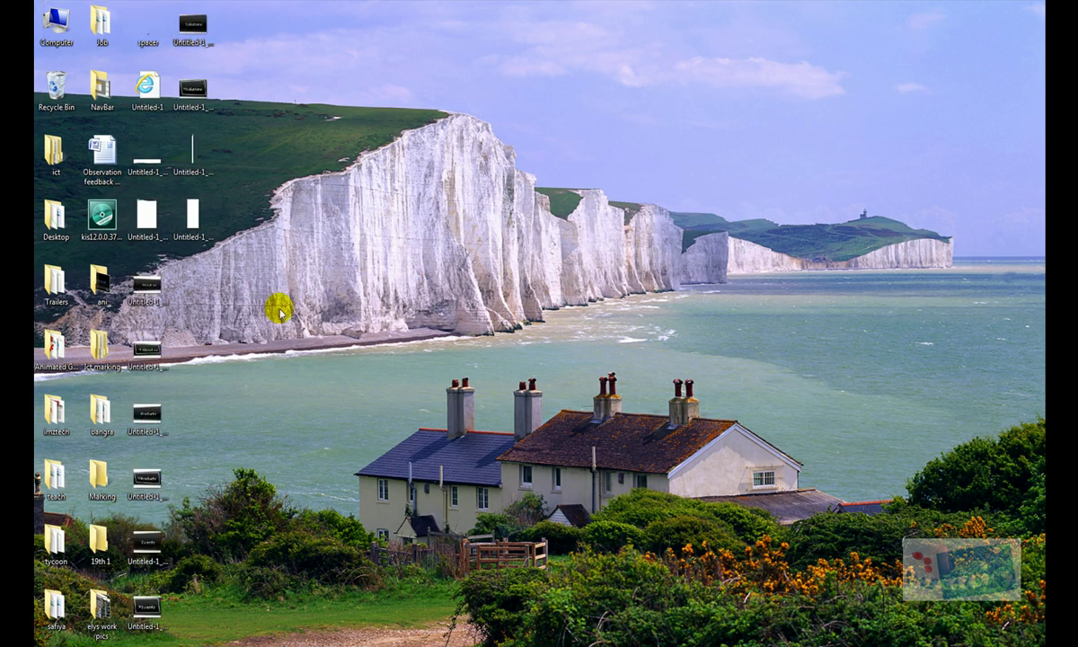
# Step: Open the exported Untitled-1 page in the browser to check the About us rollover
pyautogui.doubleClick(150, 92)
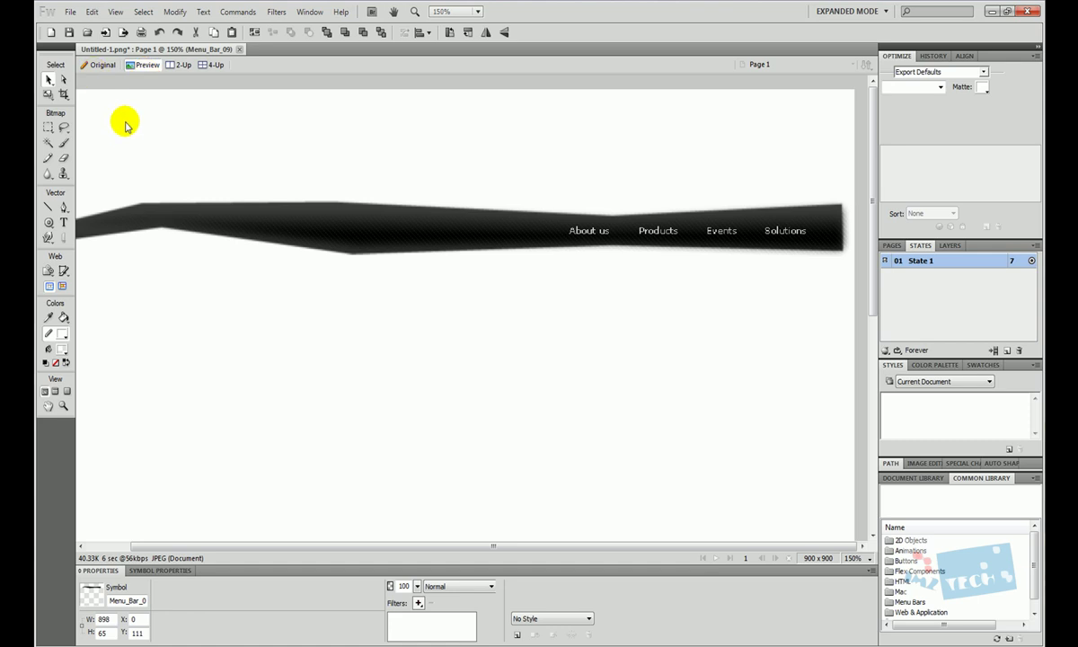
# Step: Back in Original view, place Menu_Bar_06 from Common Library below the black bar and edit its symbol
pyautogui.click(96, 67)
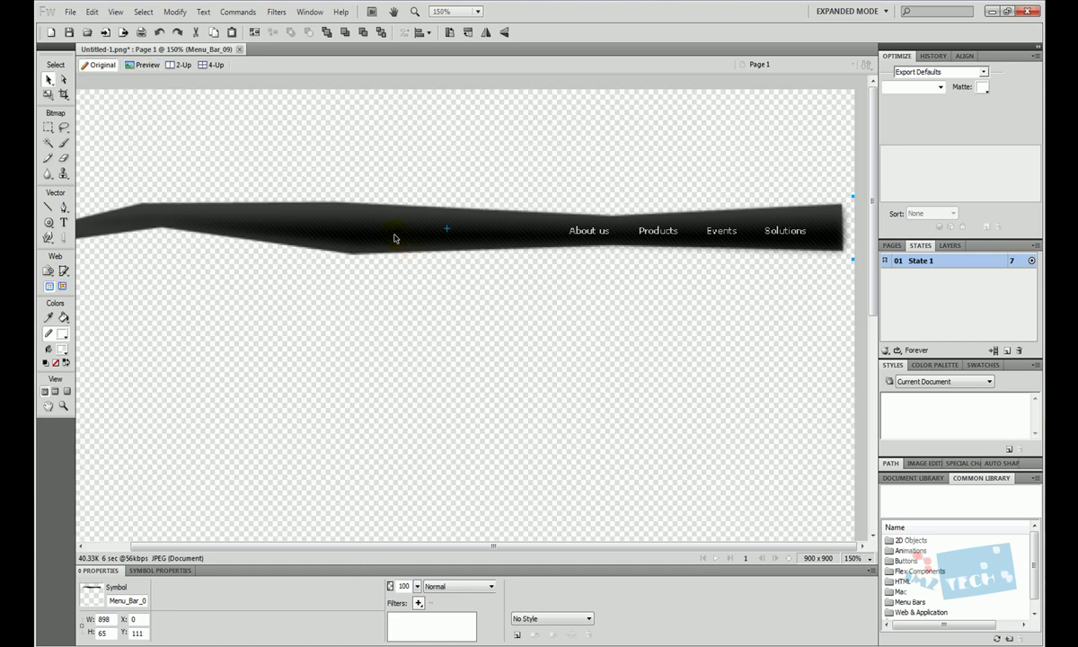
pyautogui.click(909, 602)
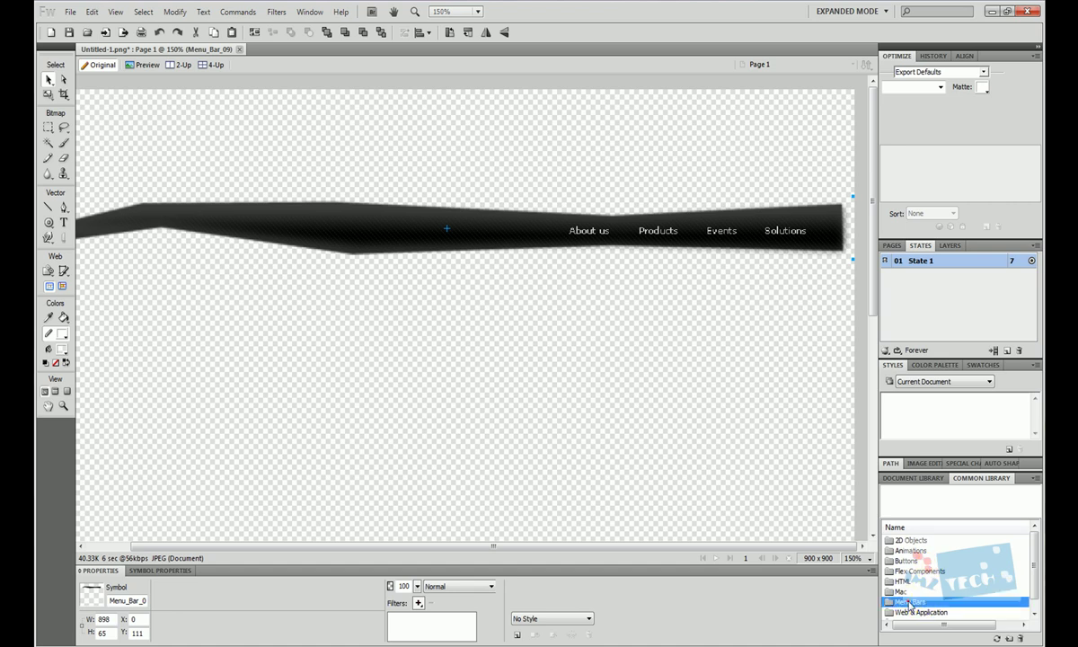
pyautogui.scroll(-4, 909, 597)
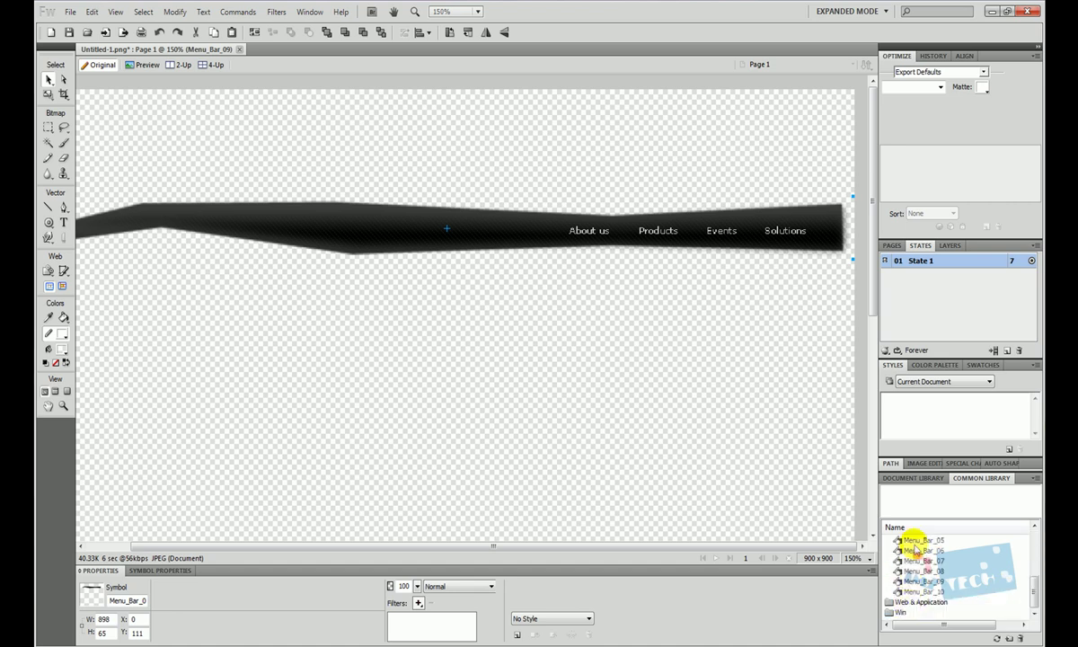
pyautogui.moveTo(928, 549); pyautogui.dragTo(170, 376)
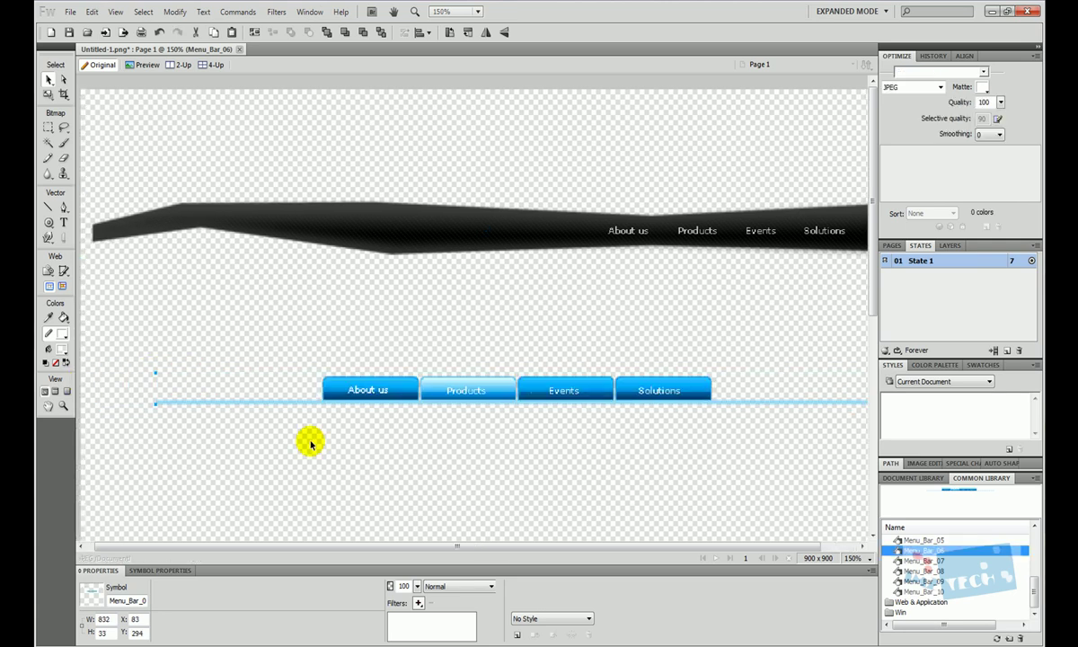
pyautogui.click(374, 400)
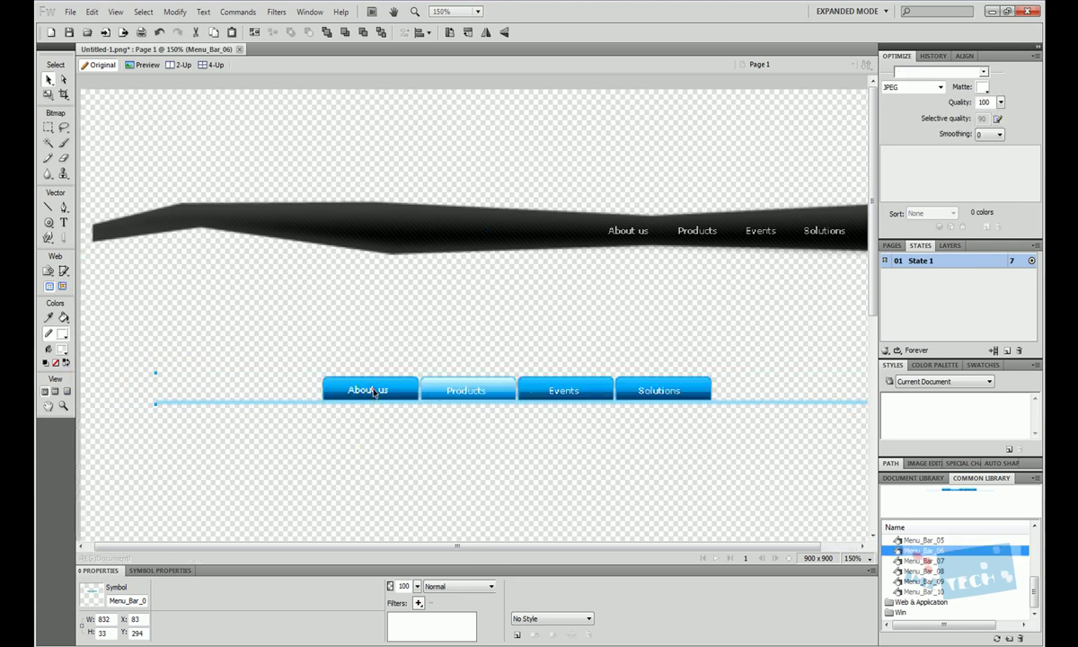
pyautogui.doubleClick(374, 393)
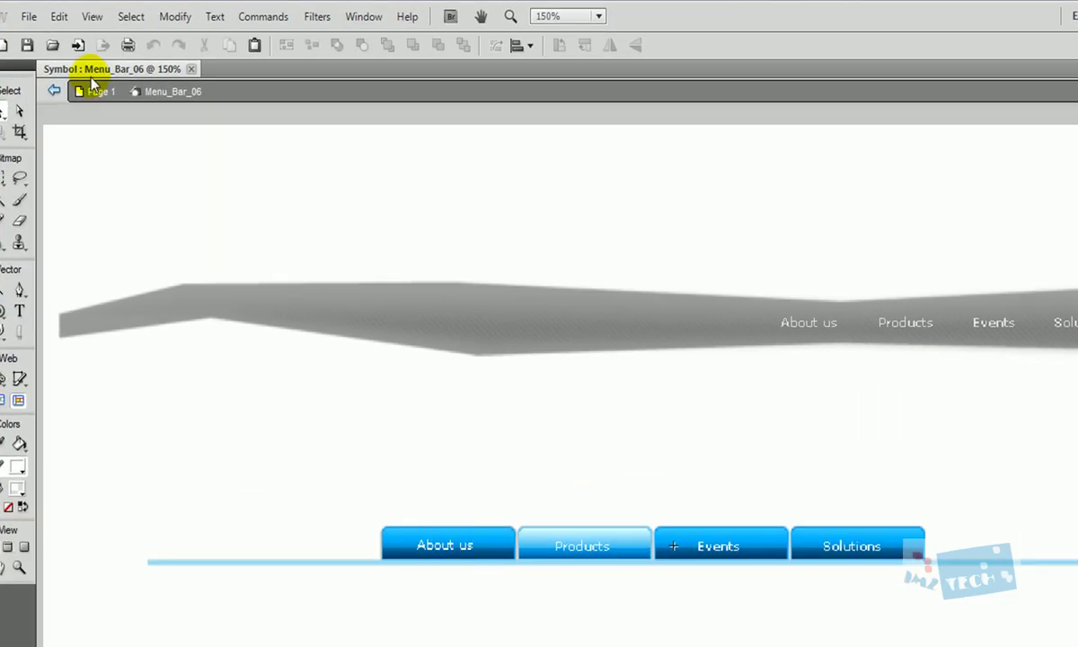
# Step: Reopen the blue menu bar symbol and select the About us button shape
pyautogui.click(90, 91)
pyautogui.click(492, 555)
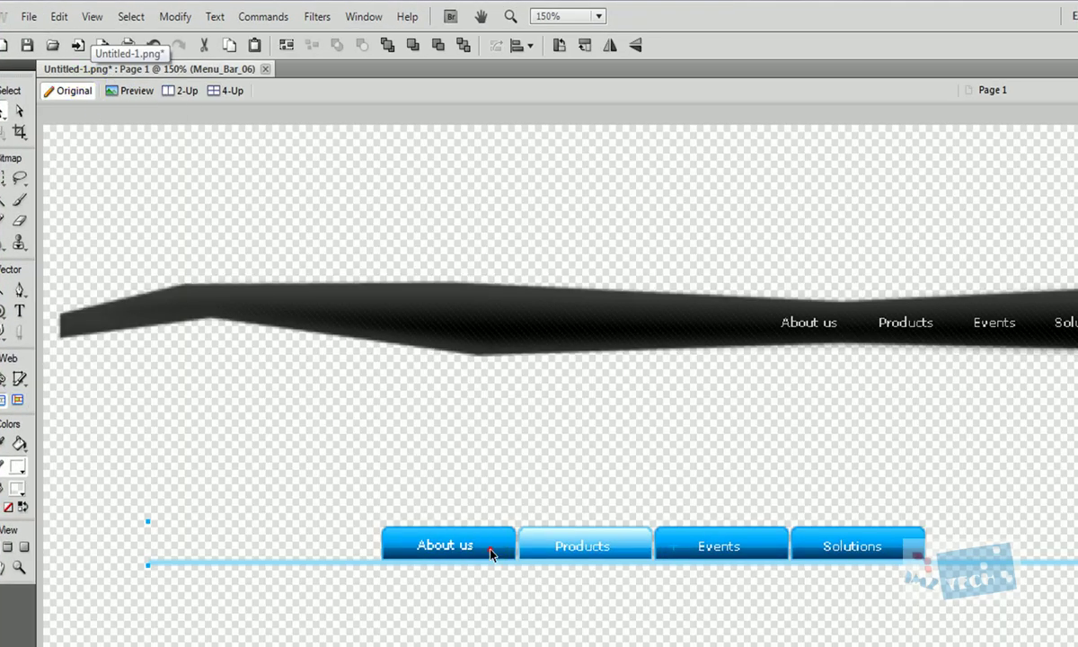
pyautogui.doubleClick(493, 555)
pyautogui.click(827, 553)
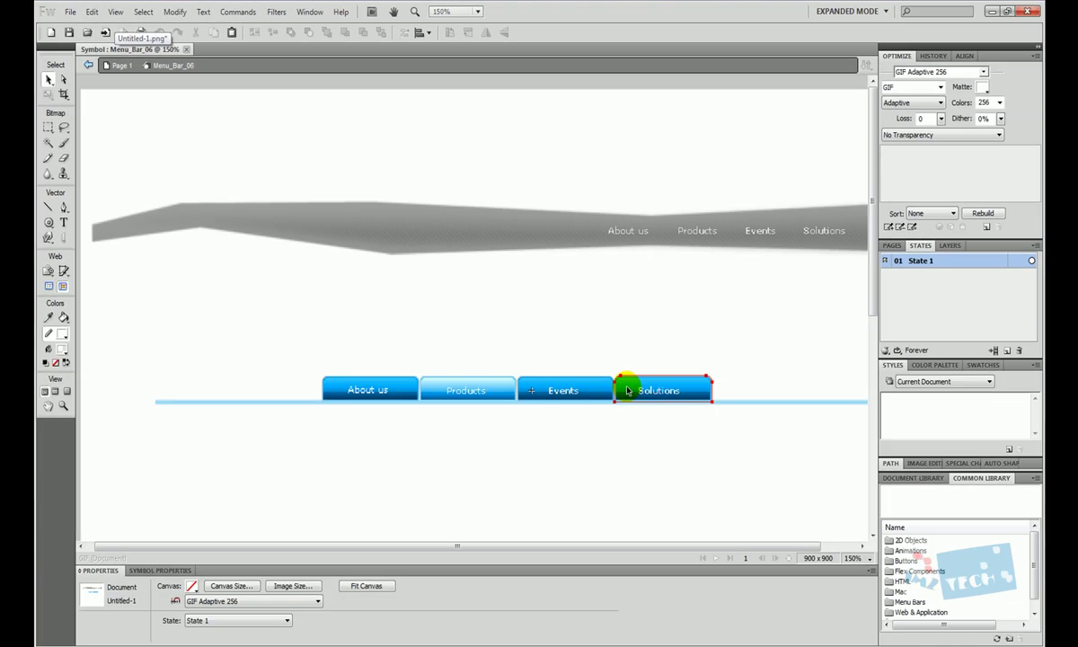
pyautogui.click(647, 403)
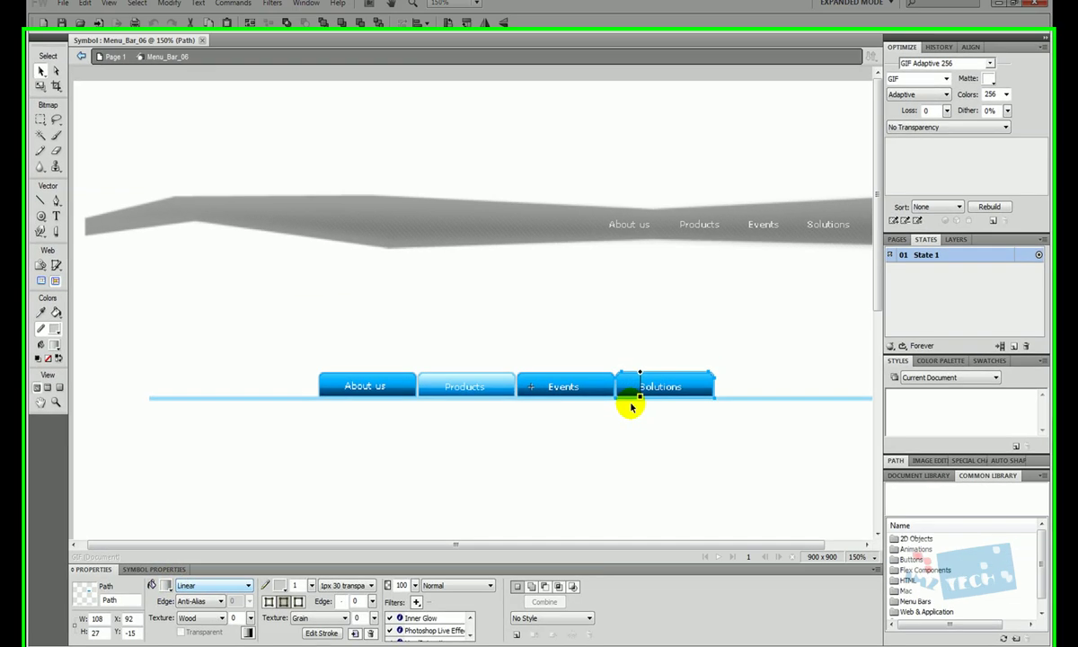
pyautogui.click(355, 390)
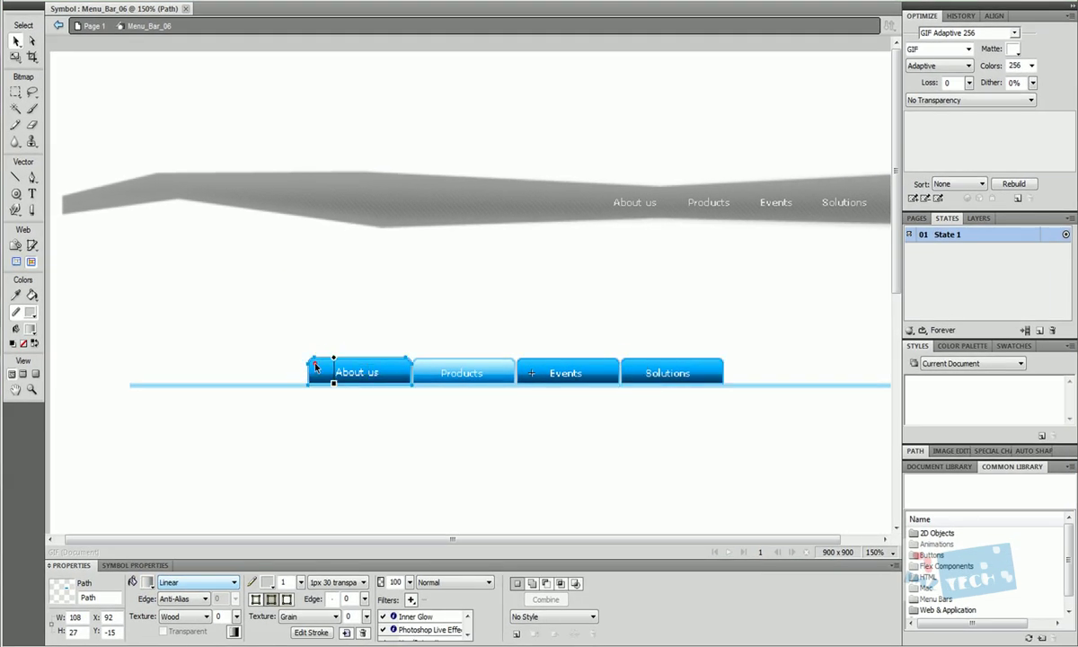
# Step: Copy and paste the About us shape, move the copy right of Solutions, then select the whole bar
pyautogui.rightClick(314, 369)
pyautogui.moveTo(371, 236)
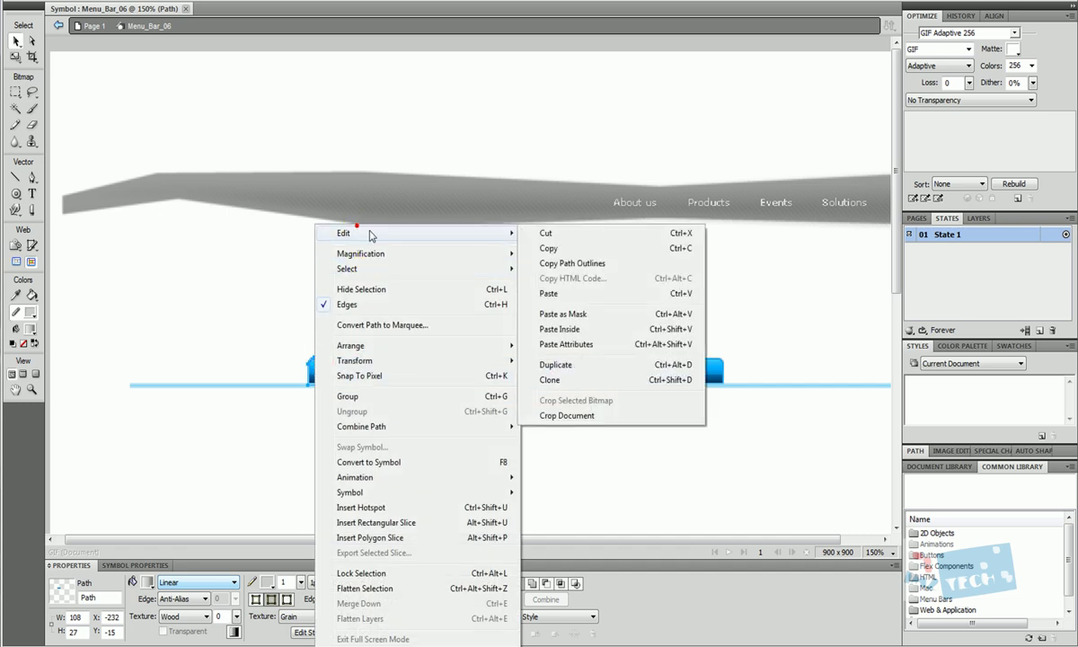
pyautogui.click(578, 248)
pyautogui.rightClick(545, 386)
pyautogui.click(575, 124)
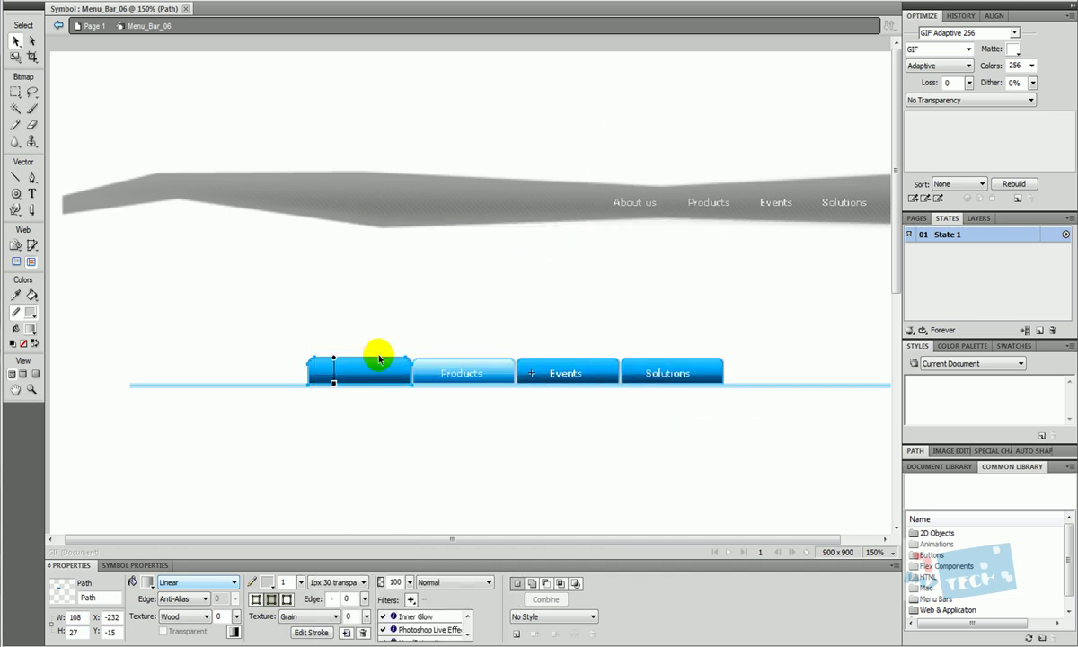
pyautogui.moveTo(377, 362); pyautogui.dragTo(789, 370)
pyautogui.click(763, 490)
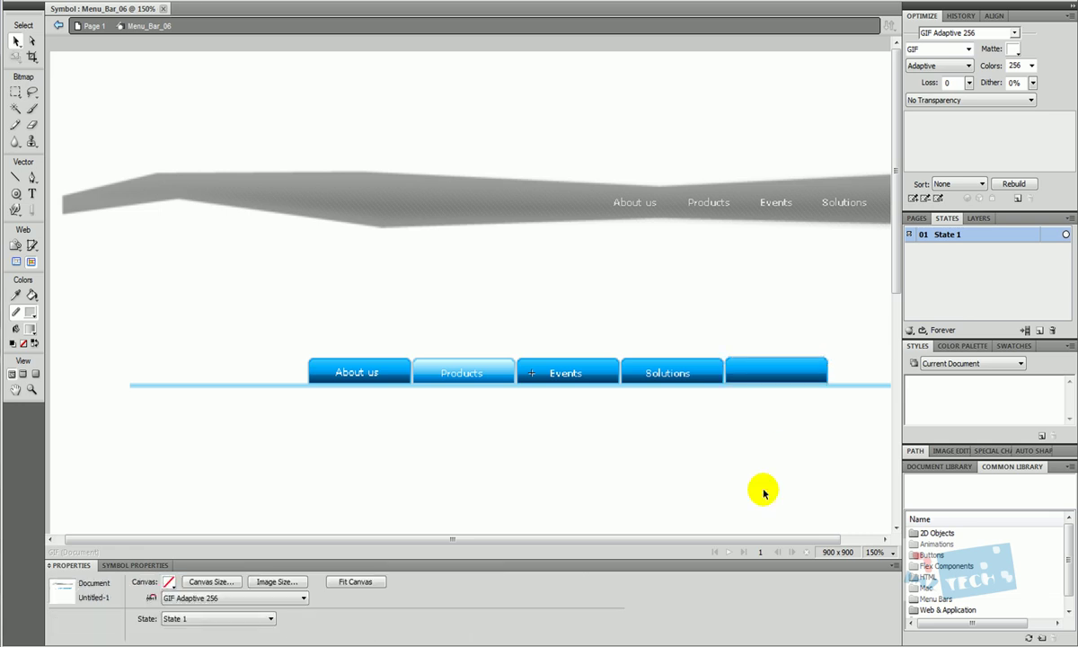
pyautogui.click(746, 369)
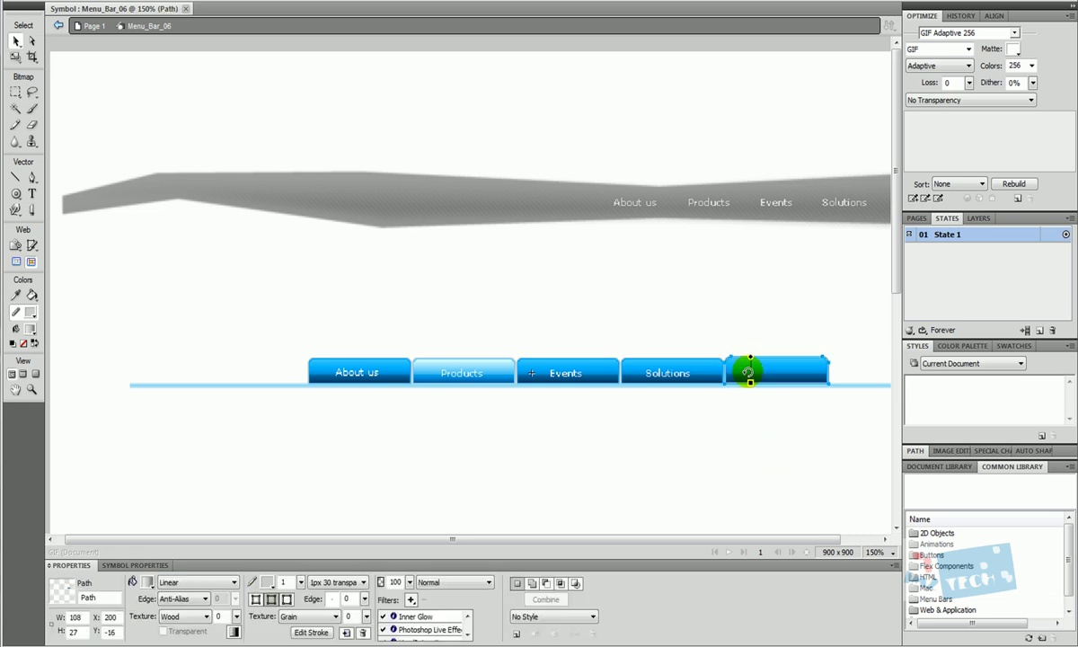
pyautogui.moveTo(104, 313); pyautogui.dragTo(898, 440)
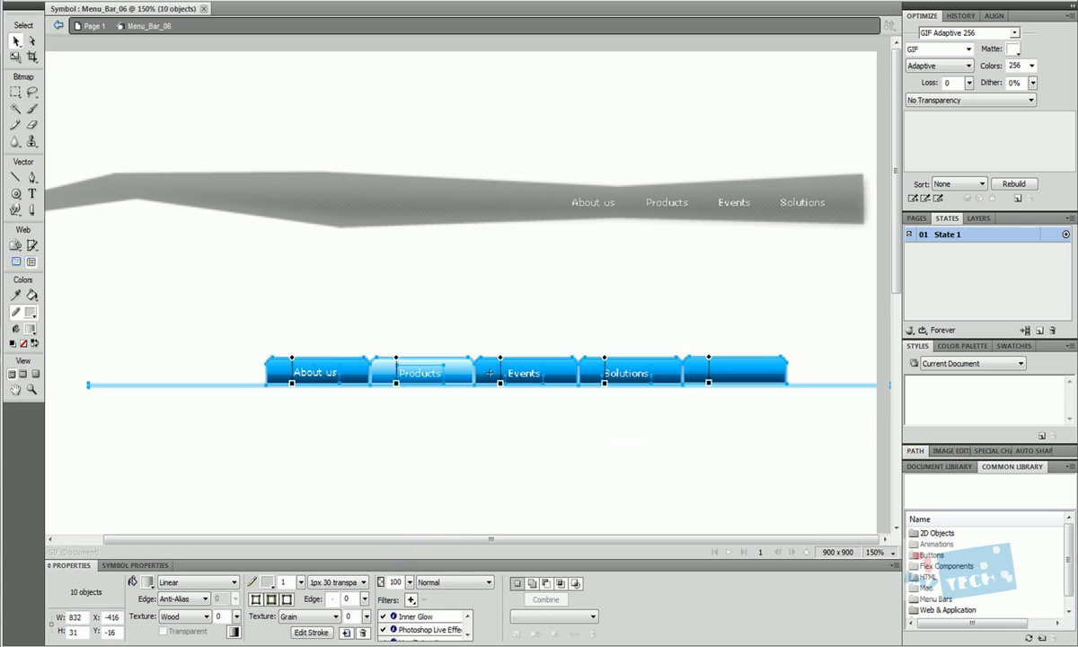
# Step: Add a Hue/Saturation filter to the bar and shift the hue until the buttons are pink
pyautogui.click(411, 601)
pyautogui.moveTo(513, 480)
pyautogui.click(593, 538)
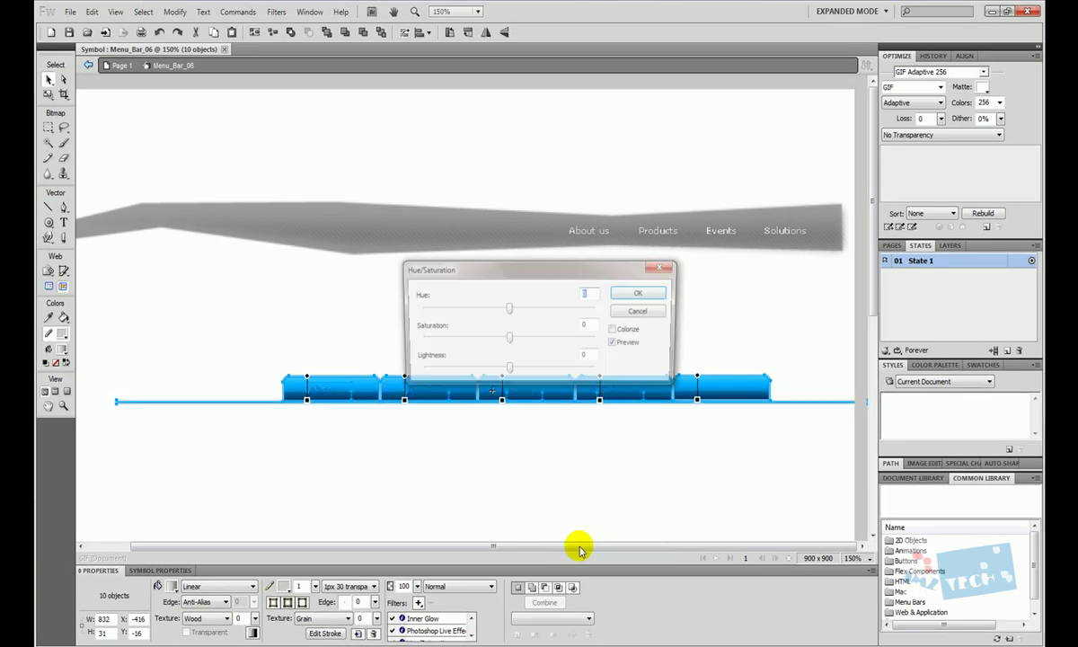
pyautogui.moveTo(540, 274); pyautogui.dragTo(560, 205)
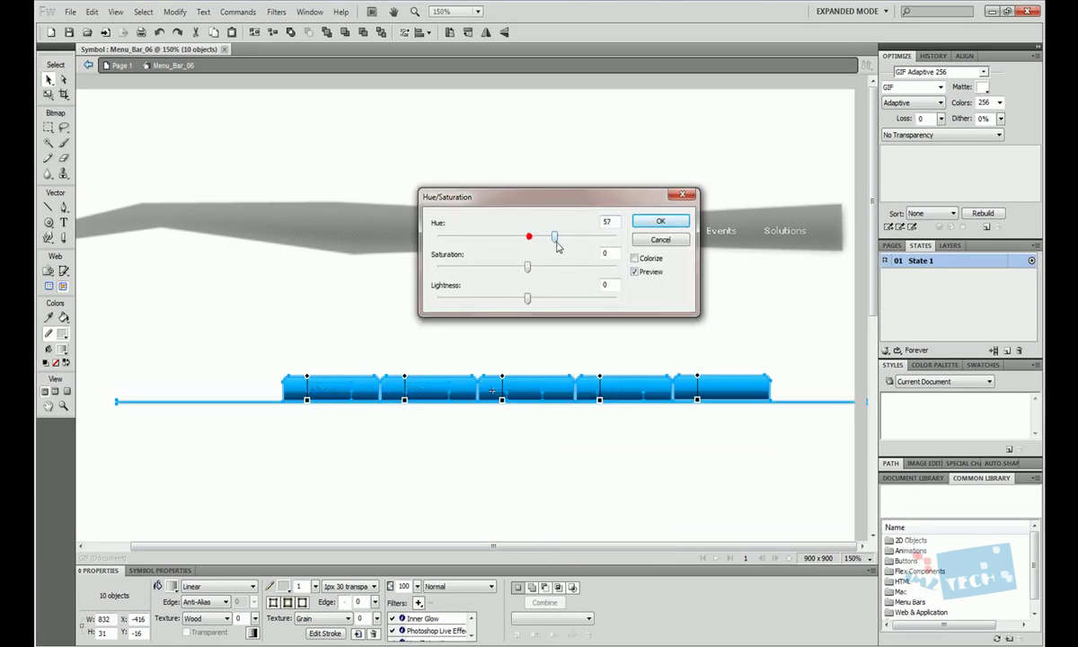
pyautogui.moveTo(557, 249); pyautogui.dragTo(504, 270)
pyautogui.moveTo(554, 236); pyautogui.dragTo(578, 241)
pyautogui.click(655, 221)
pyautogui.click(611, 472)
# Step: Change the Solutions label to a dark text colour, then go back to Page 1
pyautogui.doubleClick(614, 392)
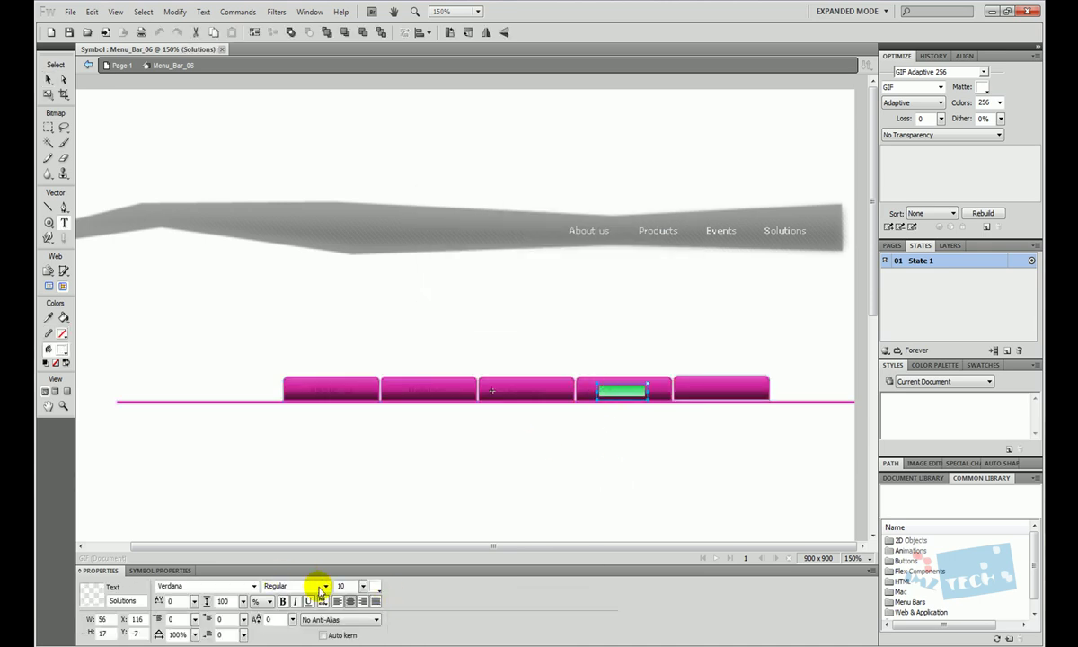
pyautogui.click(376, 589)
pyautogui.click(369, 472)
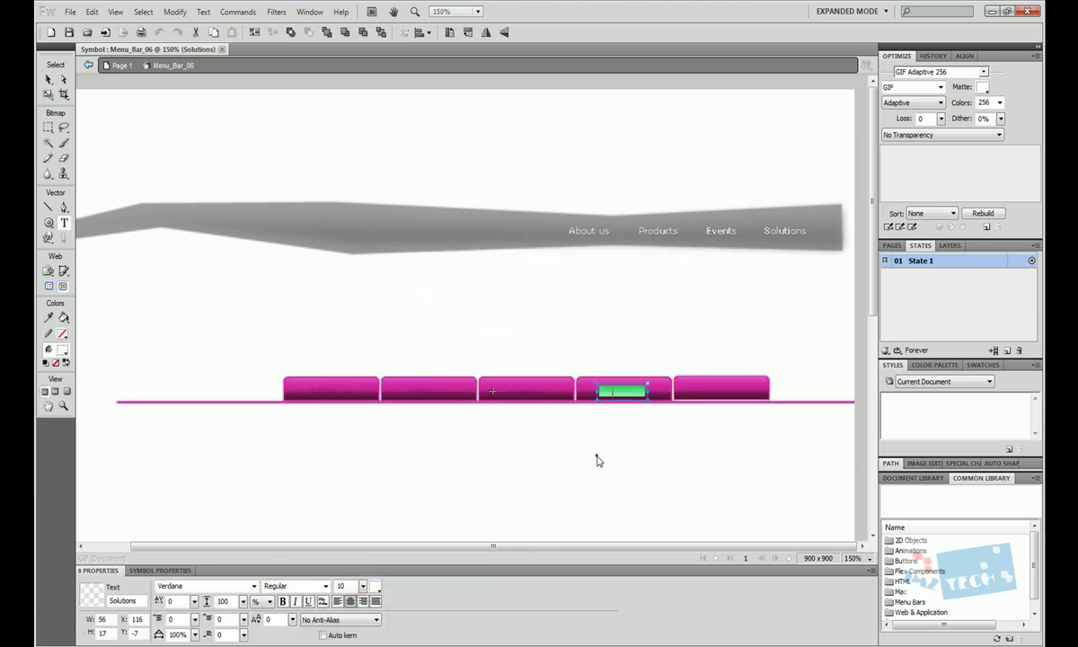
pyautogui.click(596, 455)
pyautogui.click(621, 391)
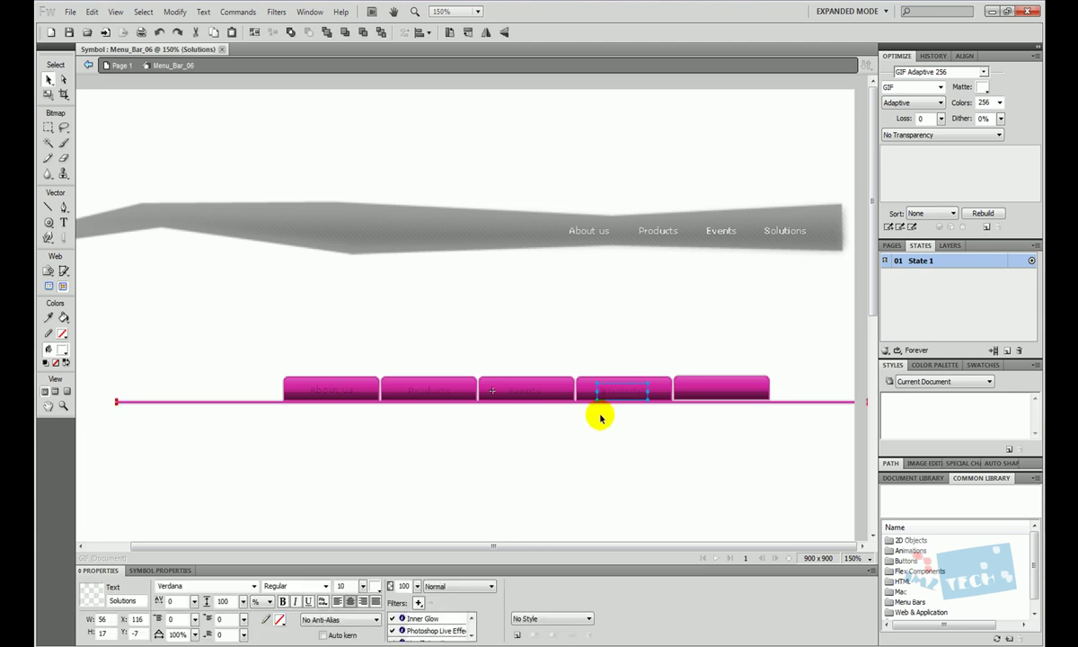
pyautogui.click(469, 636)
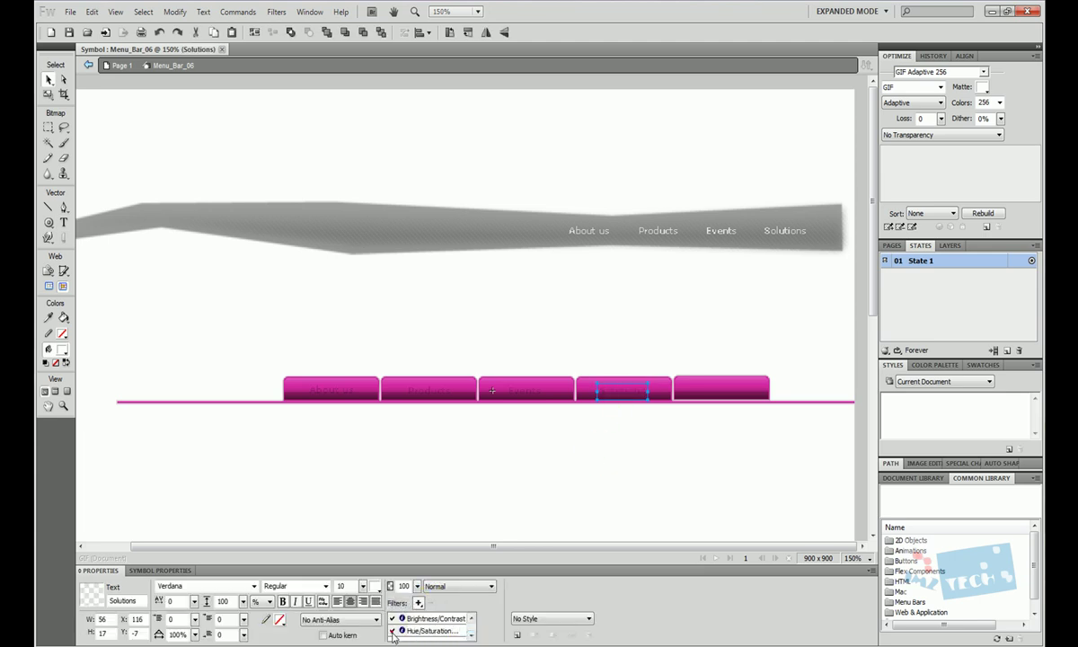
pyautogui.click(501, 503)
pyautogui.click(609, 395)
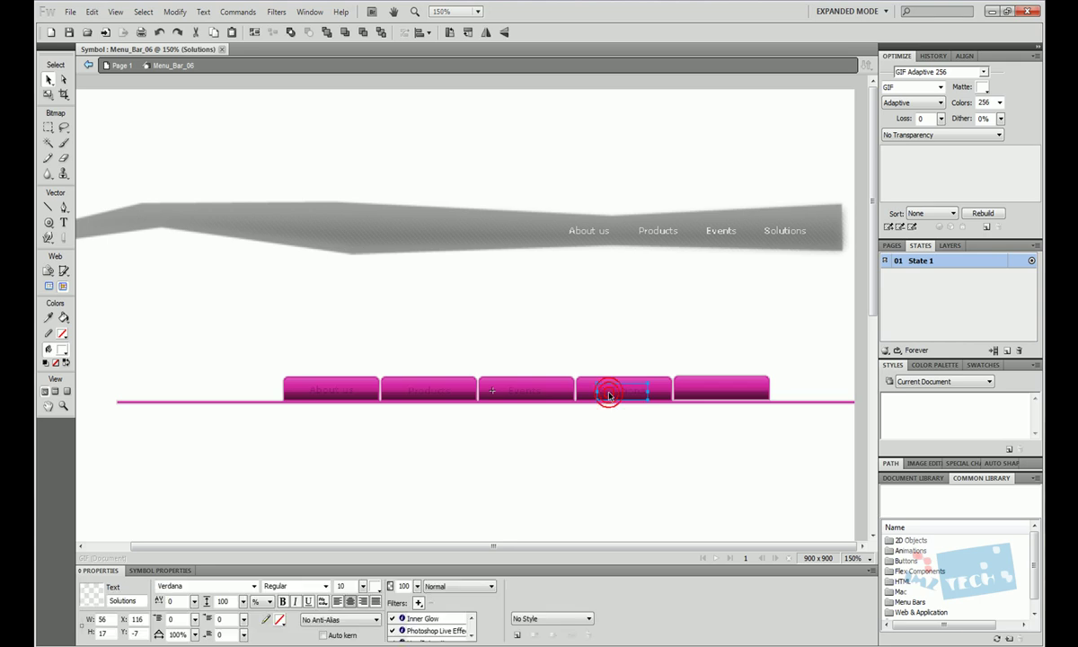
pyautogui.doubleClick(610, 395)
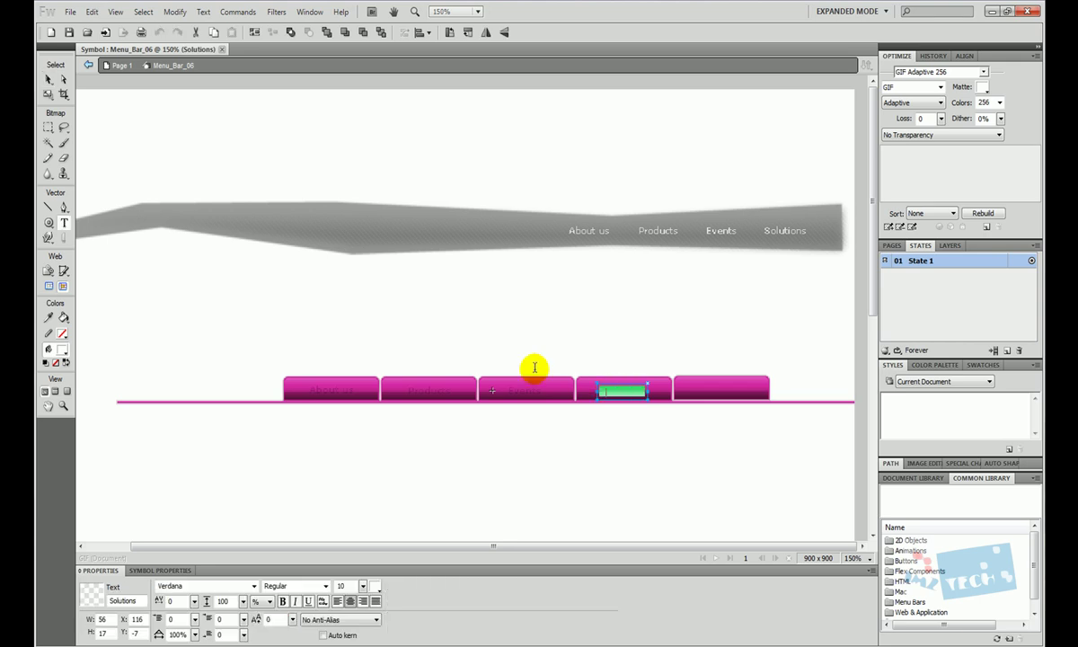
pyautogui.click(121, 66)
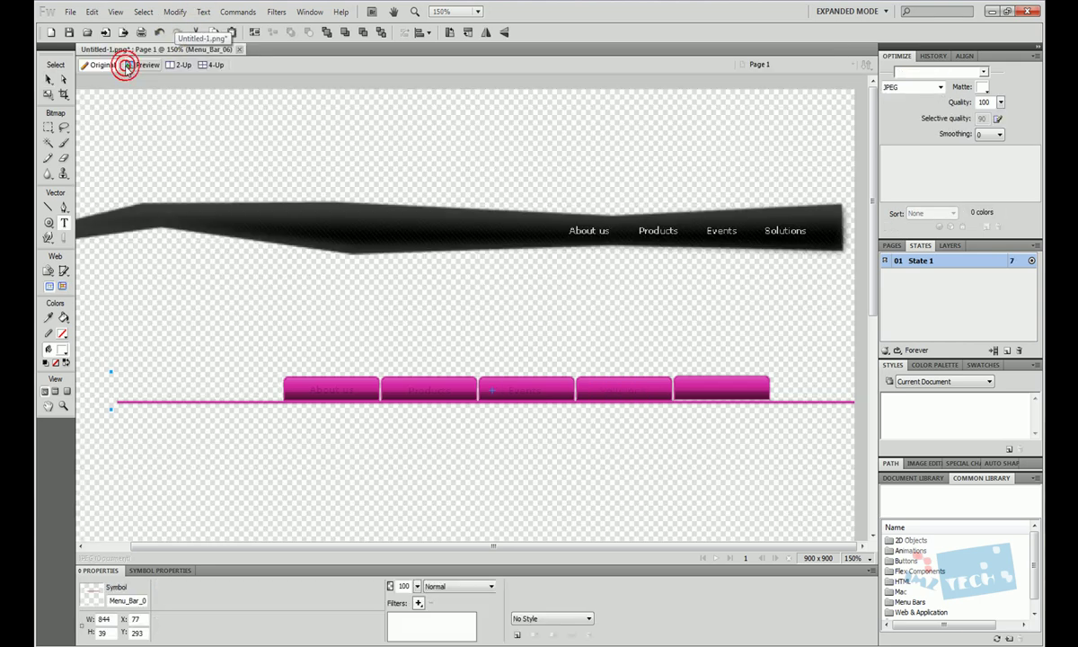